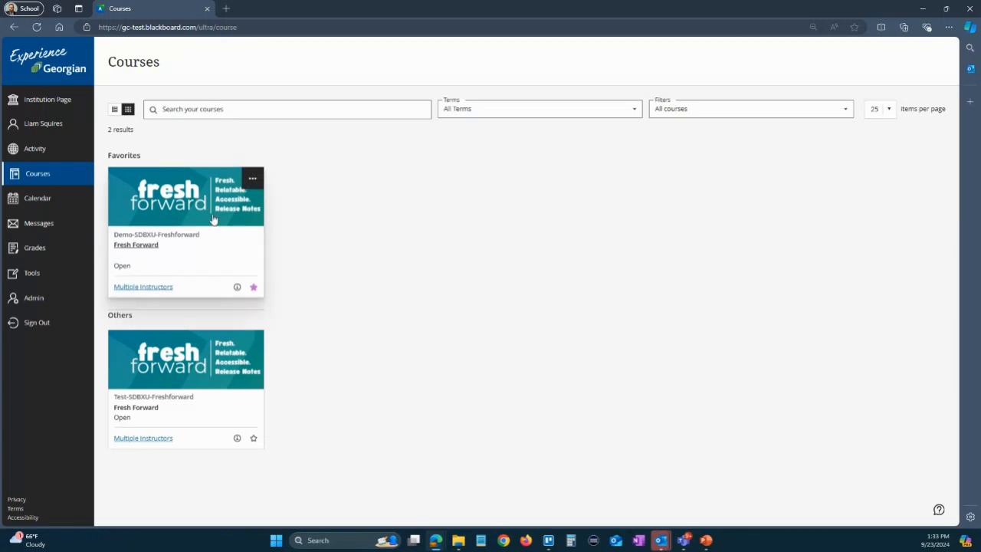
Open the Demo-SDBXU-Freshforward course and start a new course badge in its achievements
left_click(212, 217)
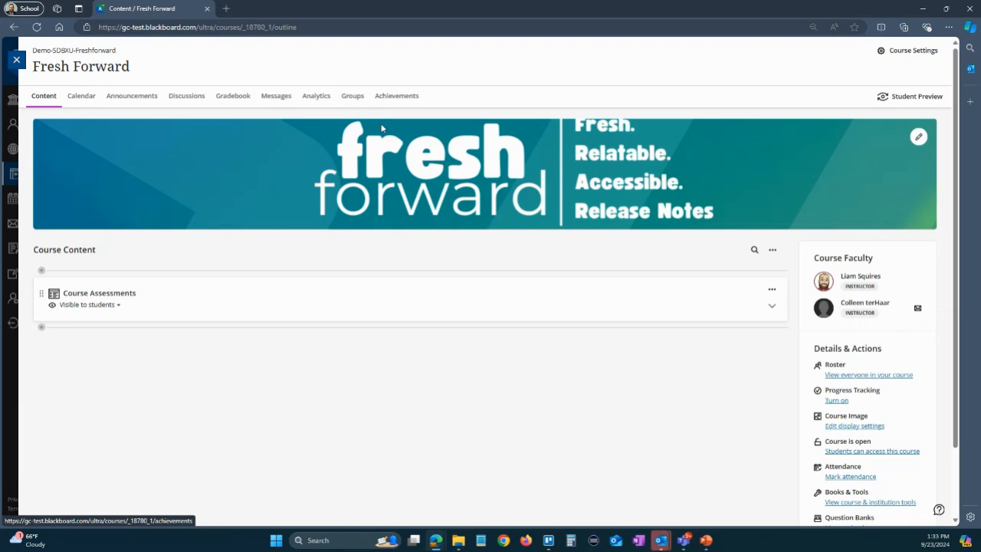
key("ctrl+plus")
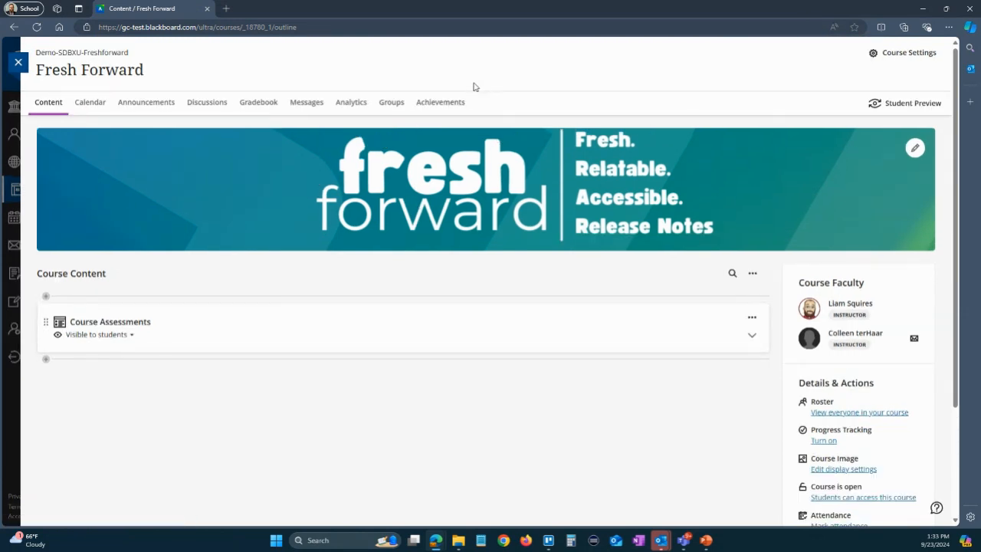
left_click(442, 108)
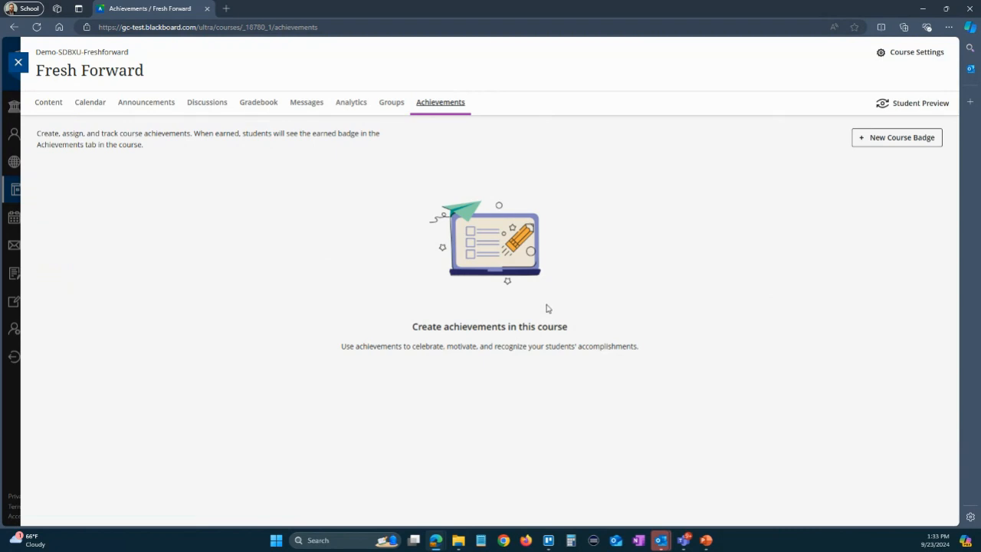
left_click(895, 143)
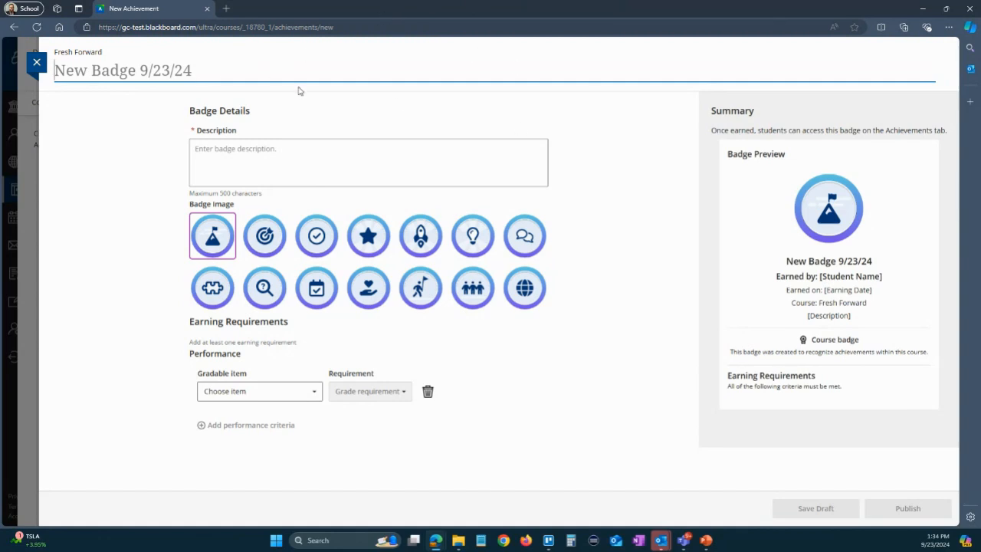
Title the badge "Milestone #1" and enter the description "This is awarded upon completion of the planning phase."
type("Mileston")
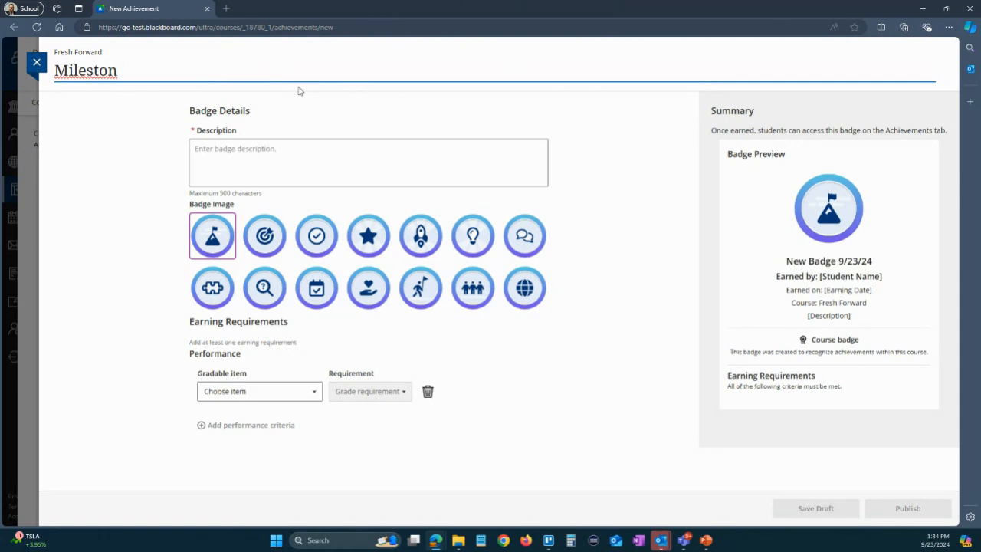
type("e #1")
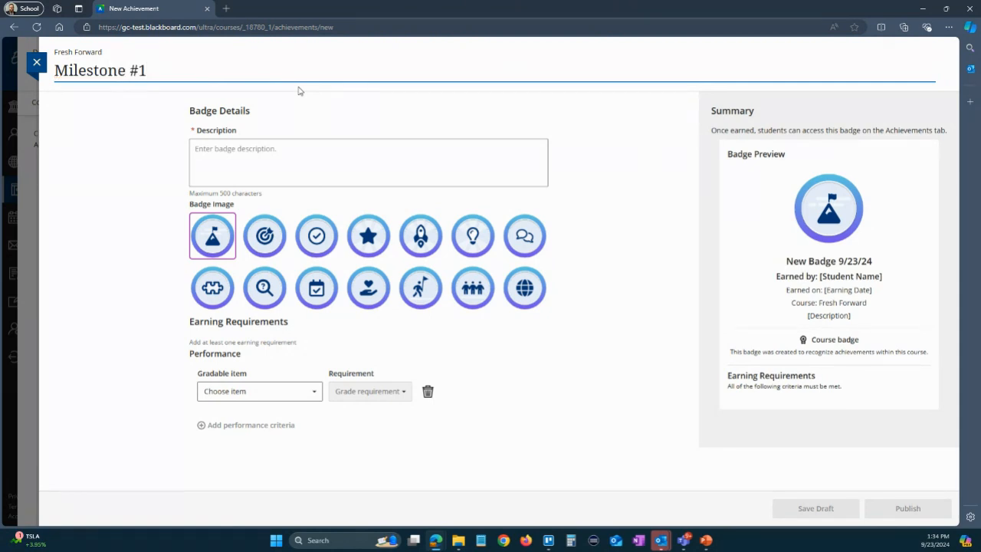
left_click(282, 154)
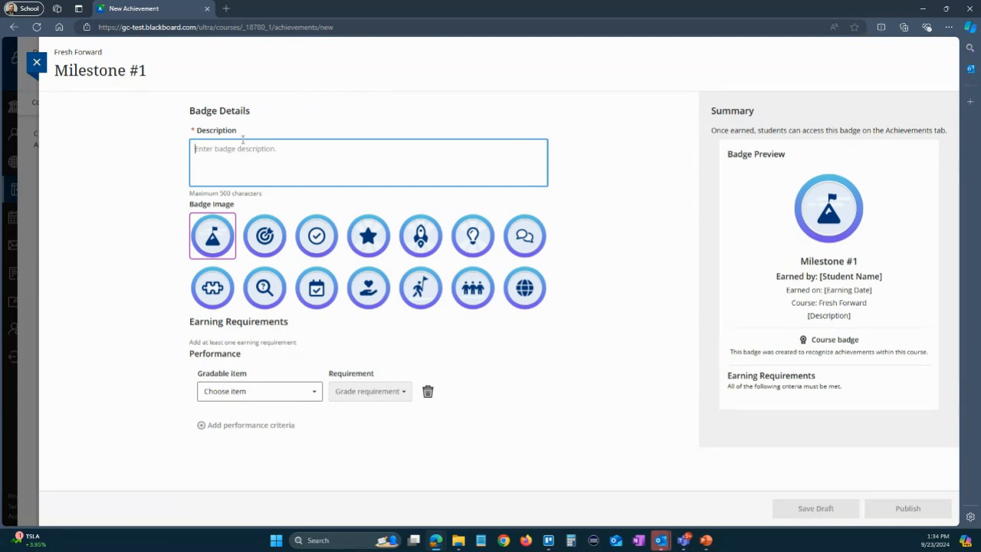
type("This is a")
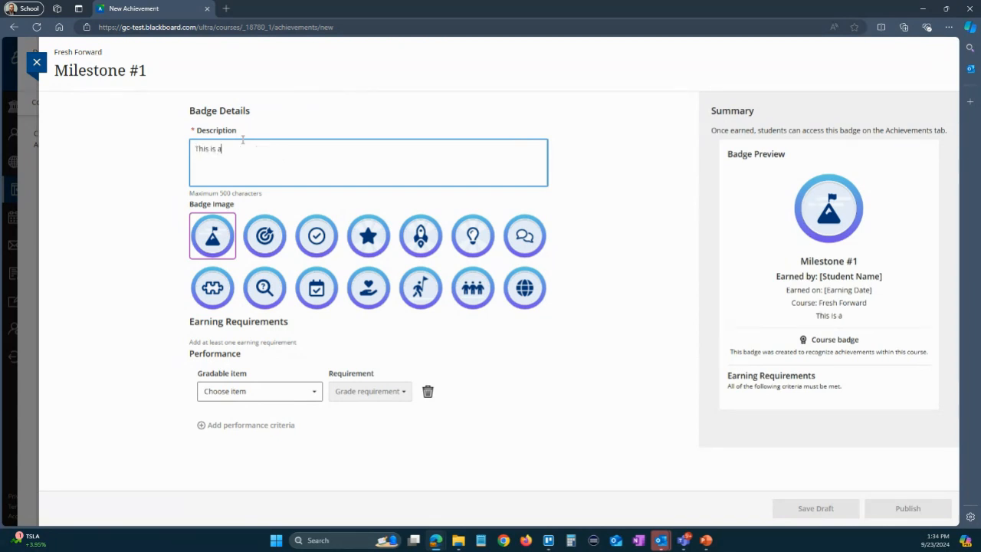
type("warded upon c")
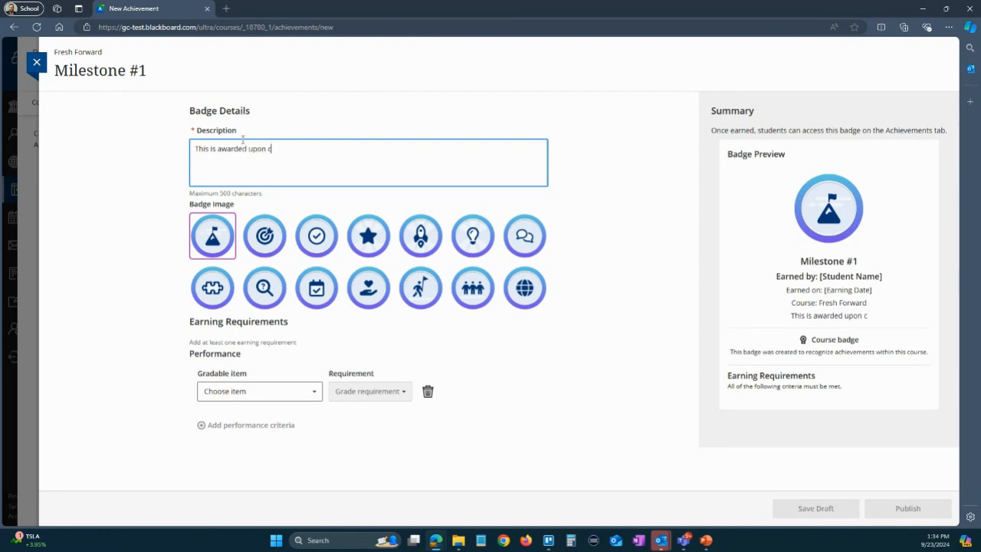
type("ompletion of th e")
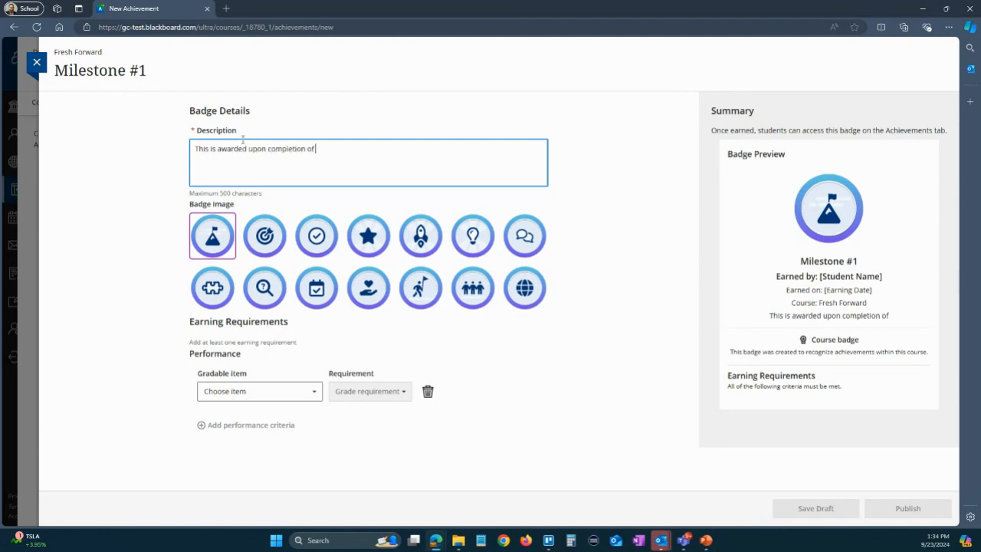
key("BackSpace")
key("BackSpace")
type("e i")
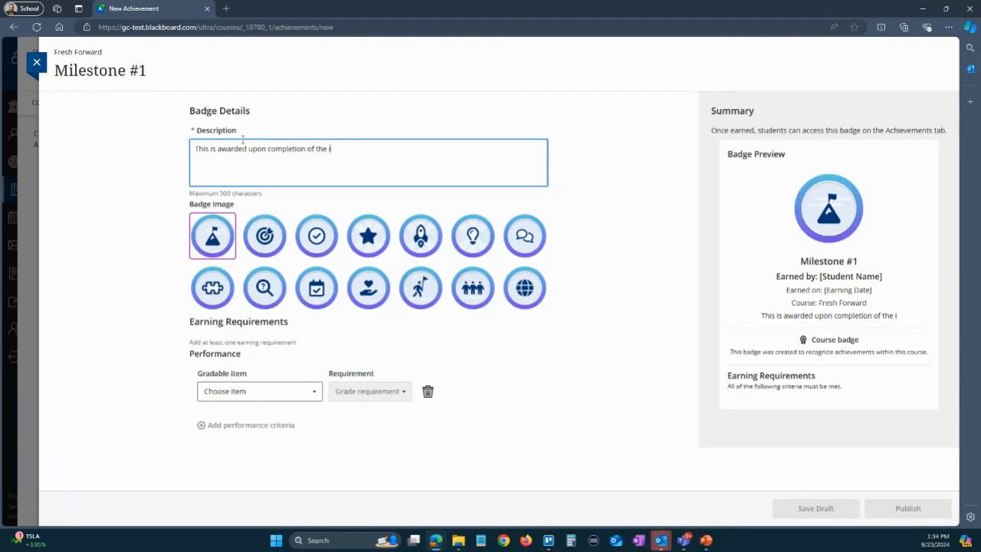
key("BackSpace")
type("planning phase.")
Extend the badge title to read "Milestone #1: Planning"
left_click(140, 69)
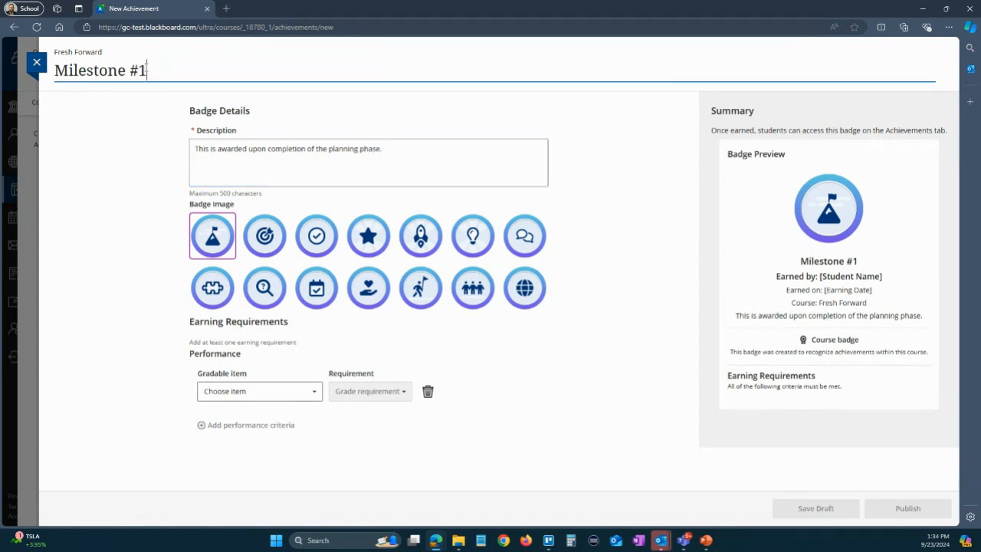
type(":Planning")
double_click(146, 69)
left_click(151, 70)
left_click(149, 113)
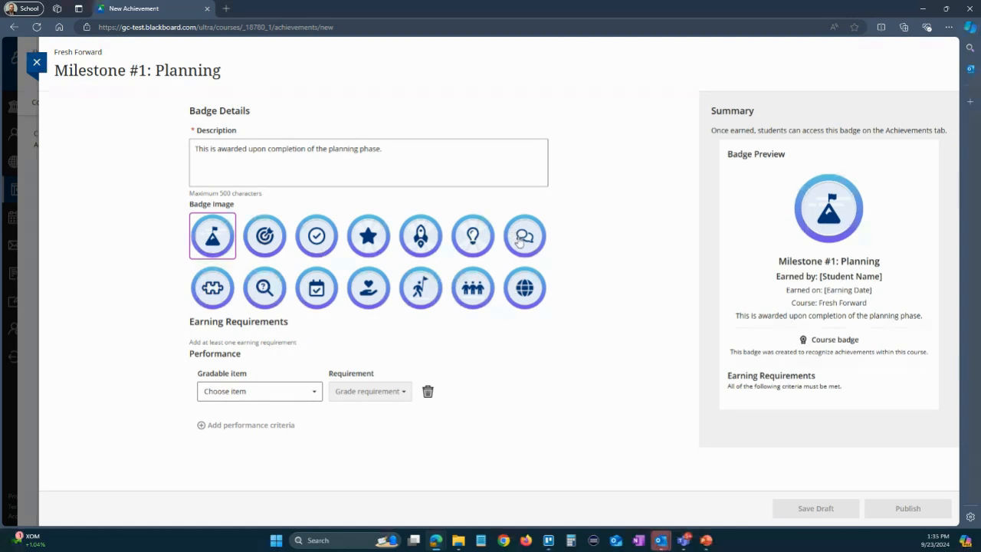
Choose the speech bubbles badge image and require 80 points or higher on Test #1 - 5%
left_click(519, 239)
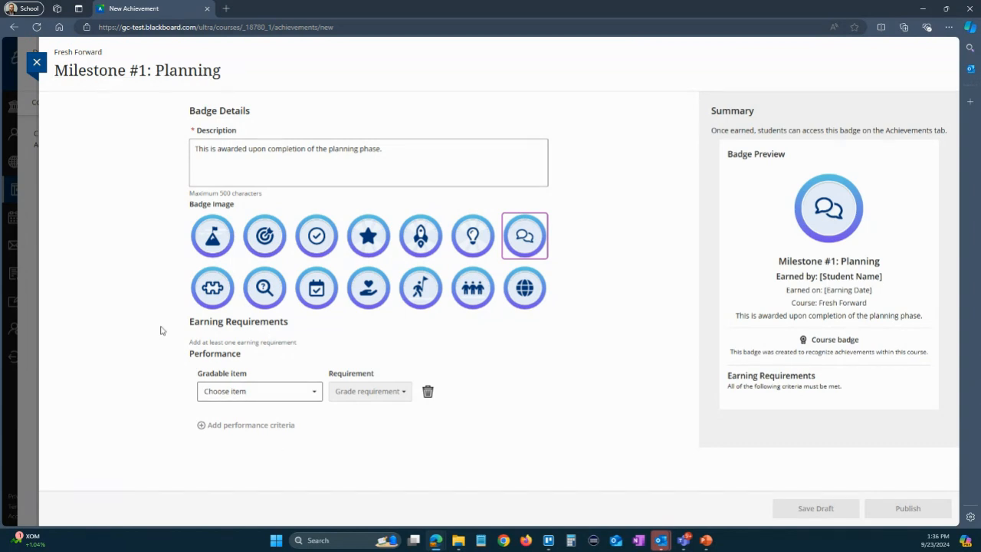
left_click(230, 391)
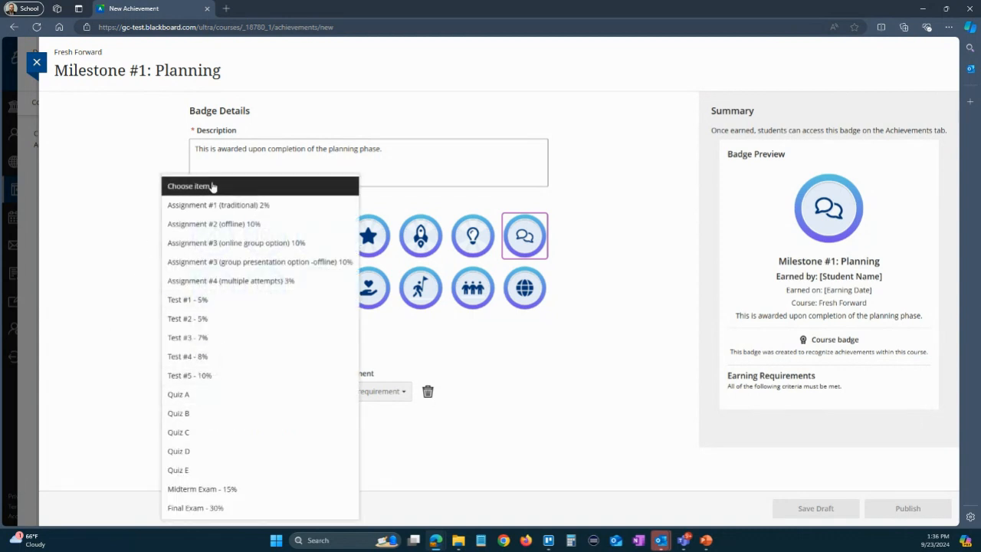
left_click(187, 300)
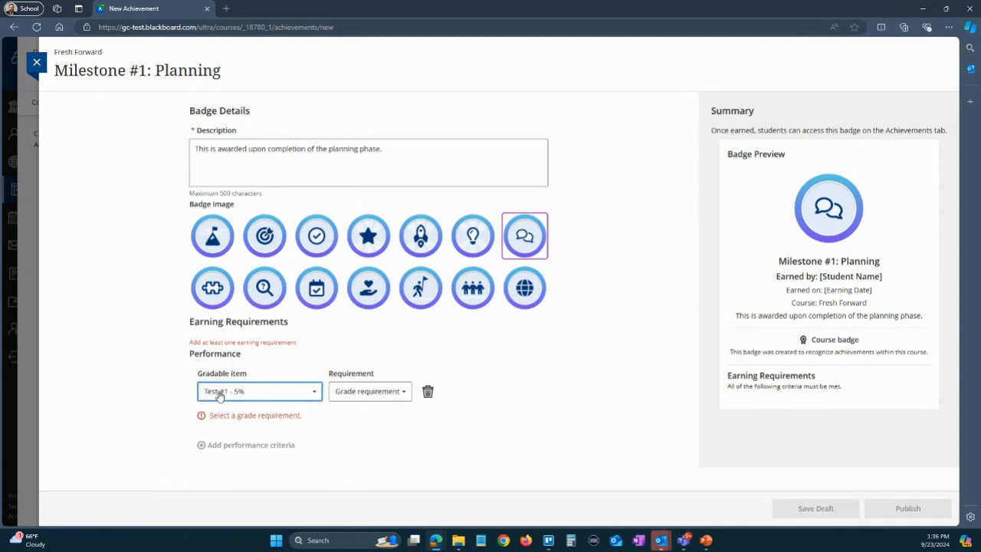
left_click(365, 392)
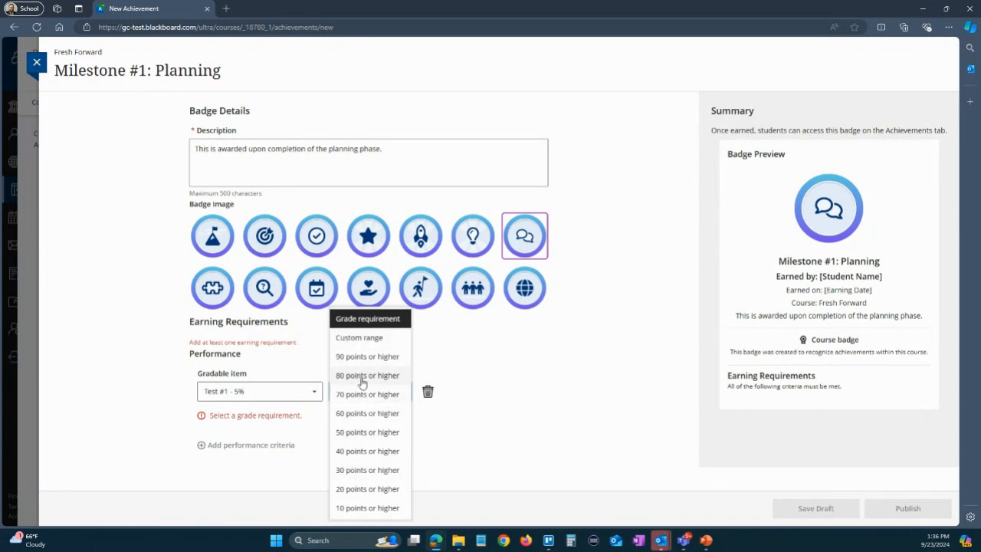
left_click(362, 375)
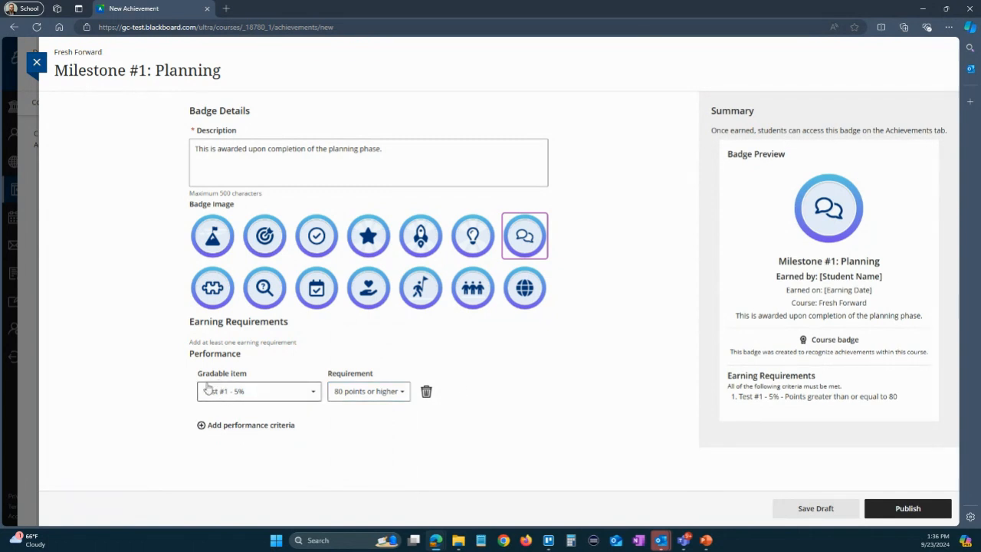
Add a second performance criterion requiring 80 points or higher on Test #2 - 5%
left_click(222, 426)
left_click(221, 445)
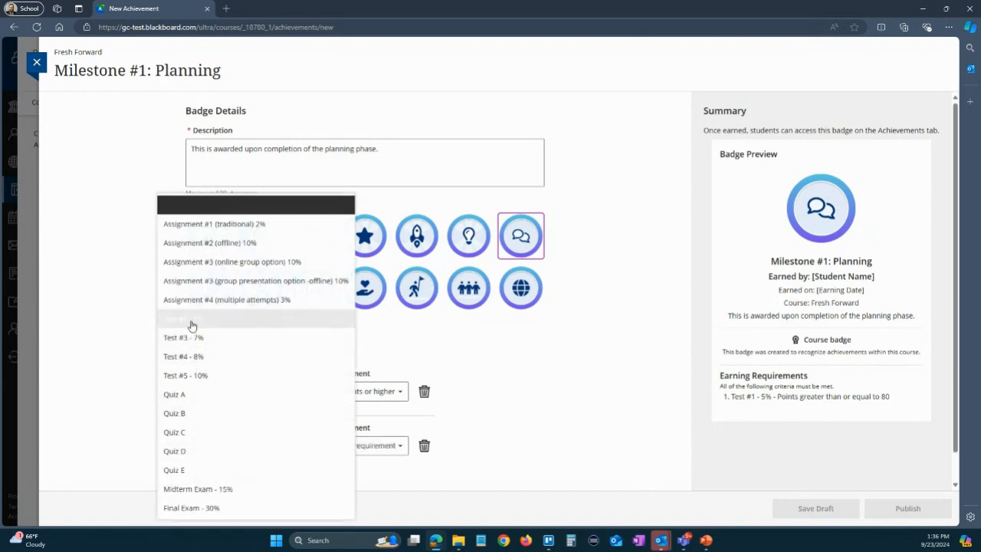
left_click(190, 324)
left_click(351, 447)
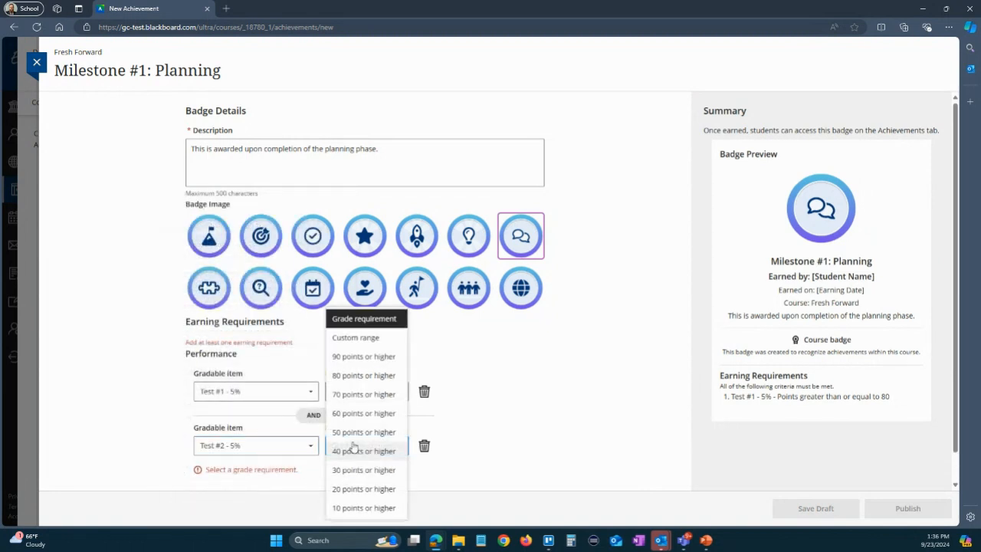
left_click(350, 395)
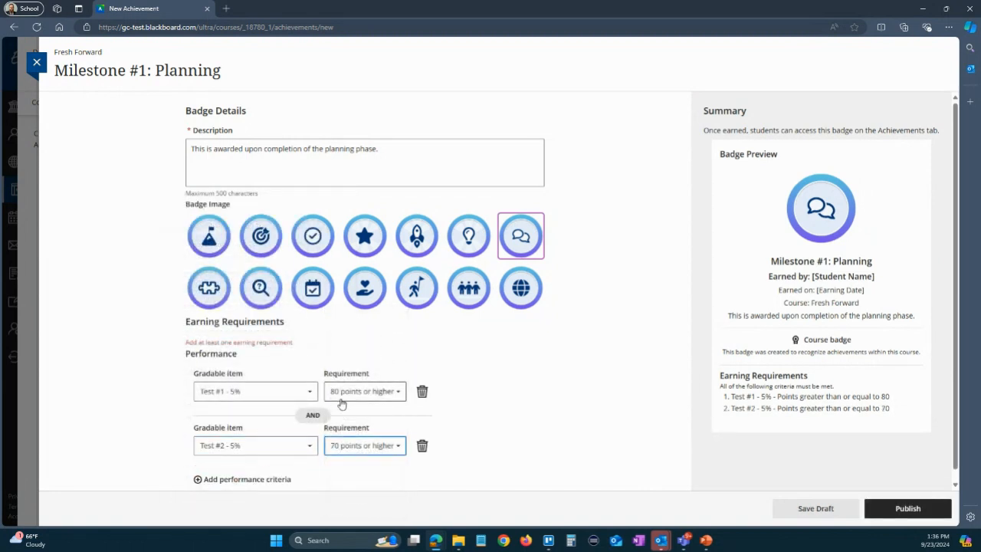
left_click(358, 444)
left_click(359, 396)
Publish the Milestone #1: Planning badge and confirm the publishing
scroll(616, 383, "down", 1)
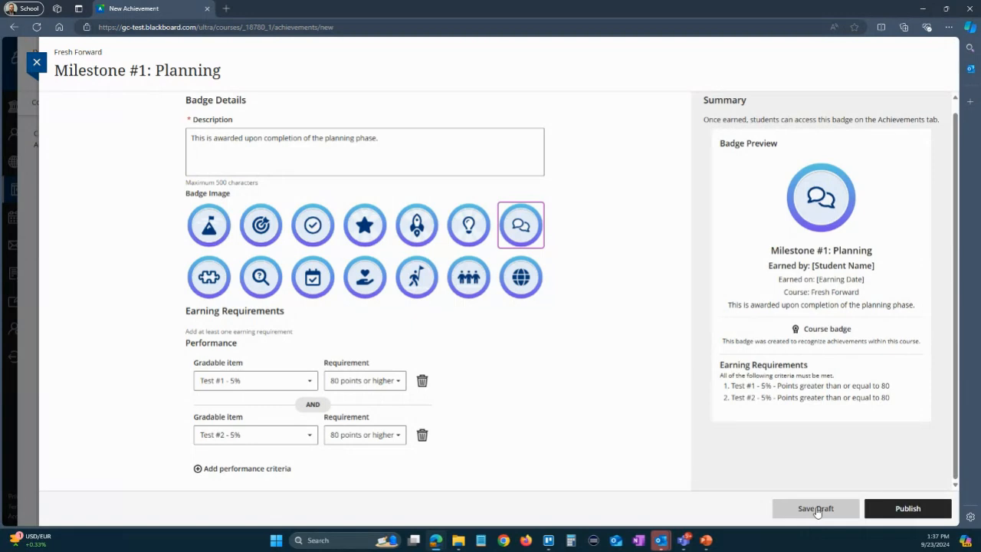
left_click(889, 511)
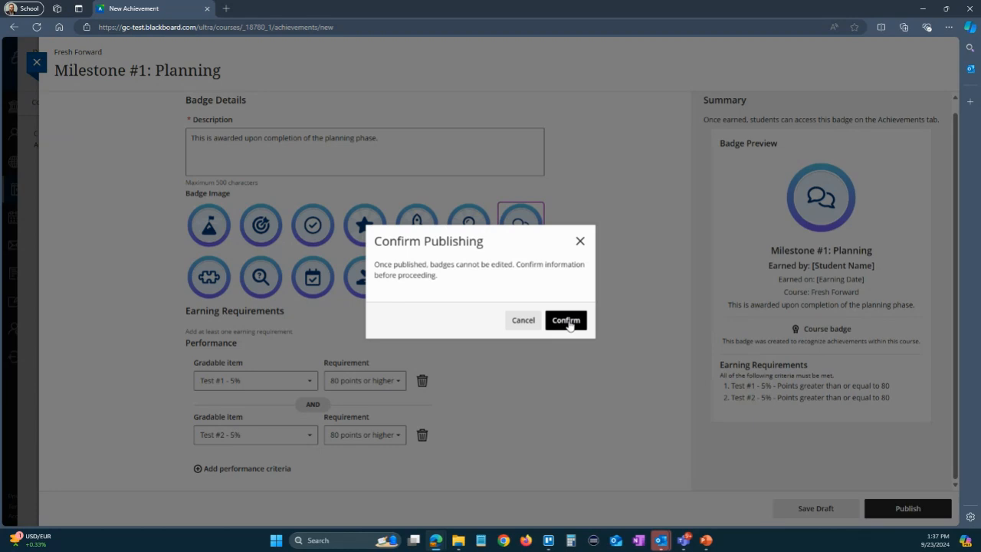
left_click(566, 320)
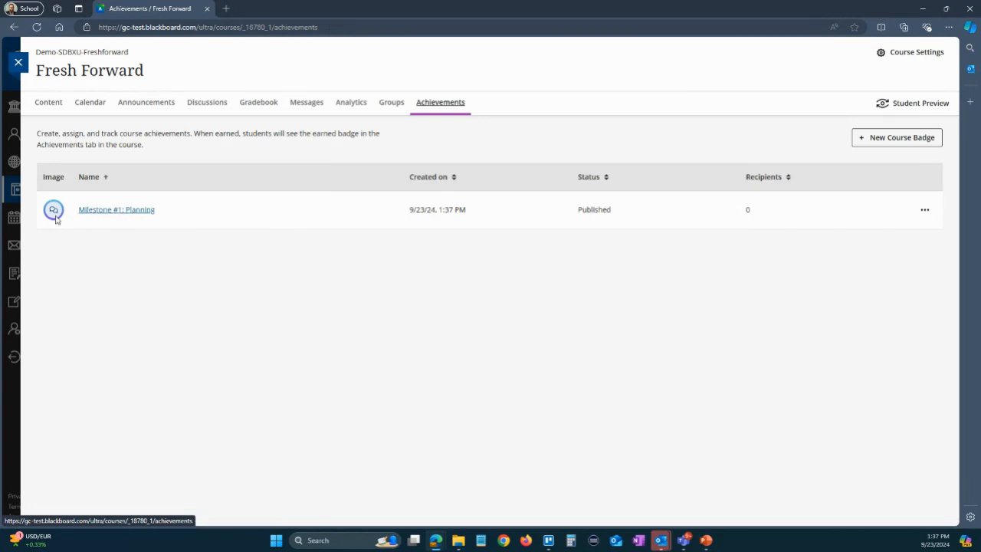
Review the settings and editing notice of the published Milestone #1: Planning badge, and return to the achievements list
left_click(108, 214)
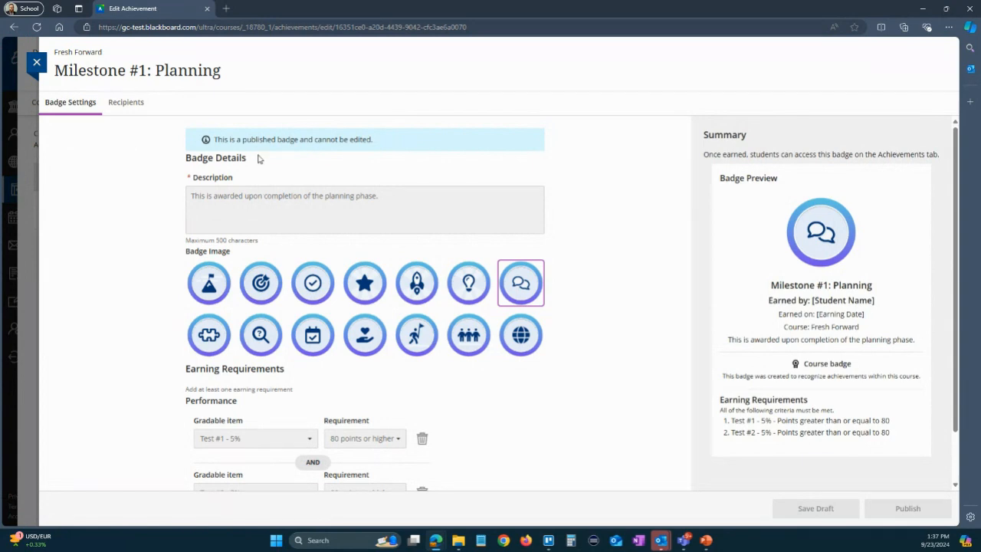
left_click_drag(223, 140, 371, 154)
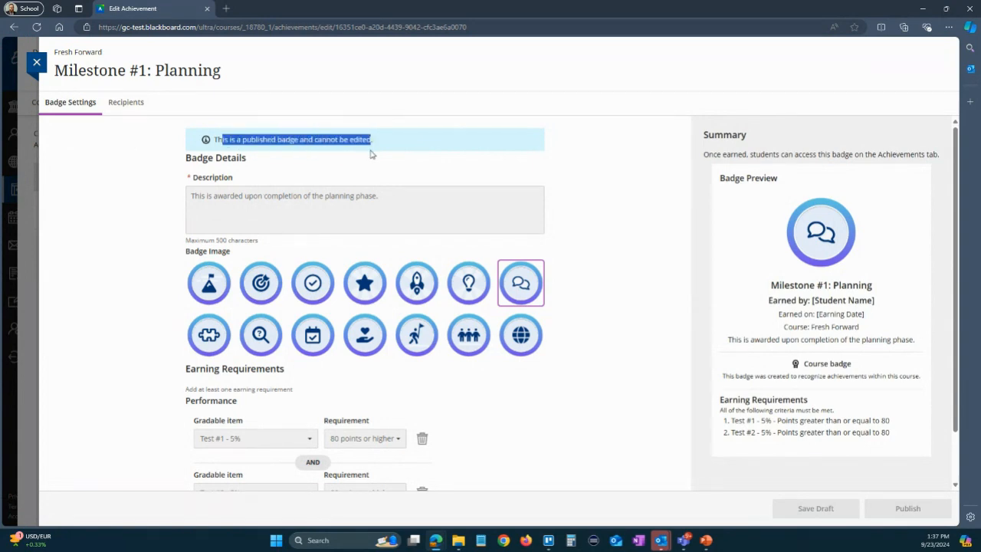
left_click(369, 163)
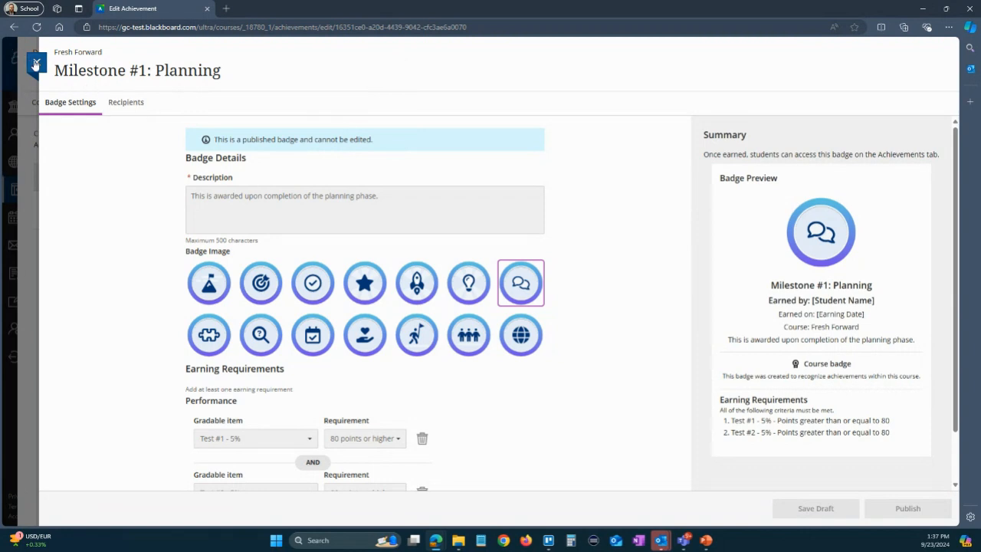
left_click(36, 64)
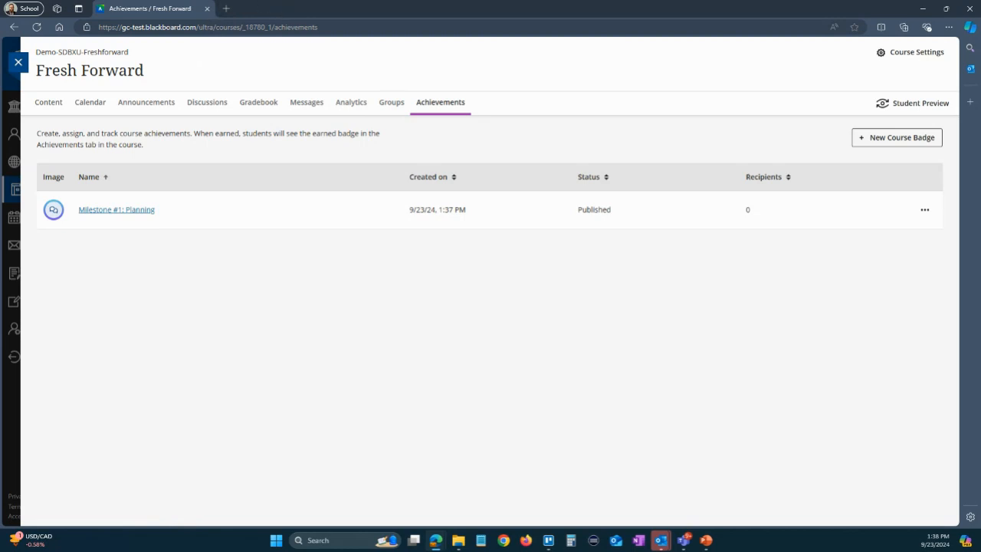
Switch to the student session in the InPrivate window, leave the open course and reload the course list
key("alt+Tab")
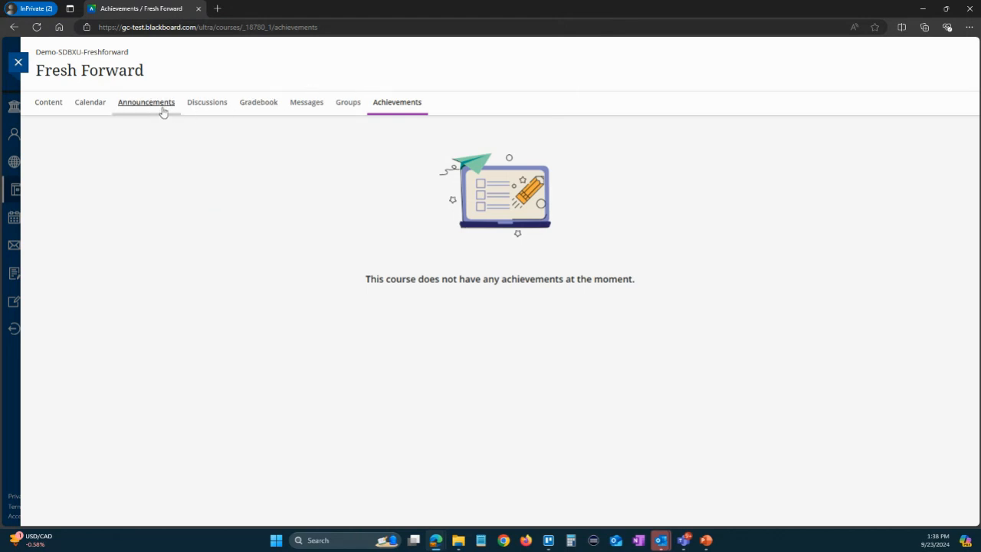
left_click(18, 62)
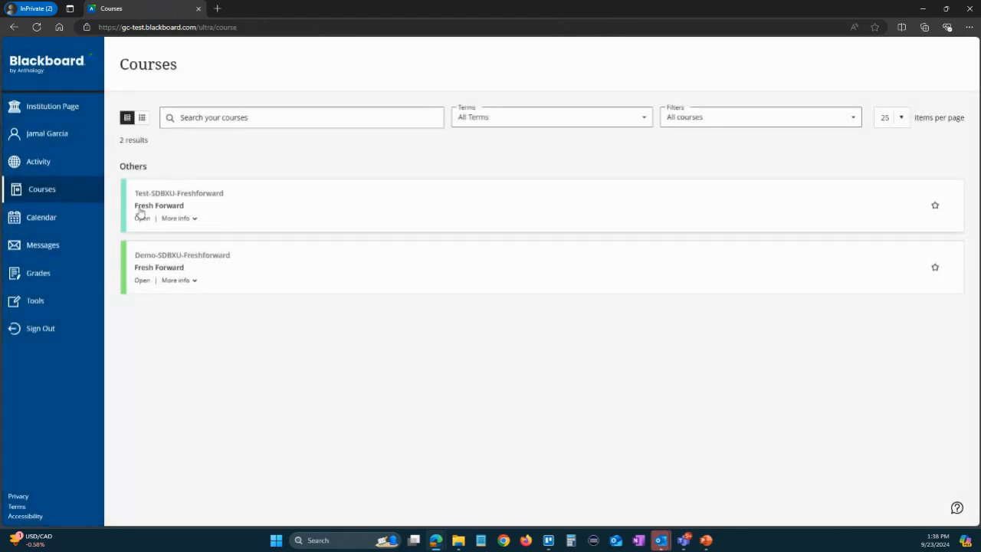
left_click(37, 27)
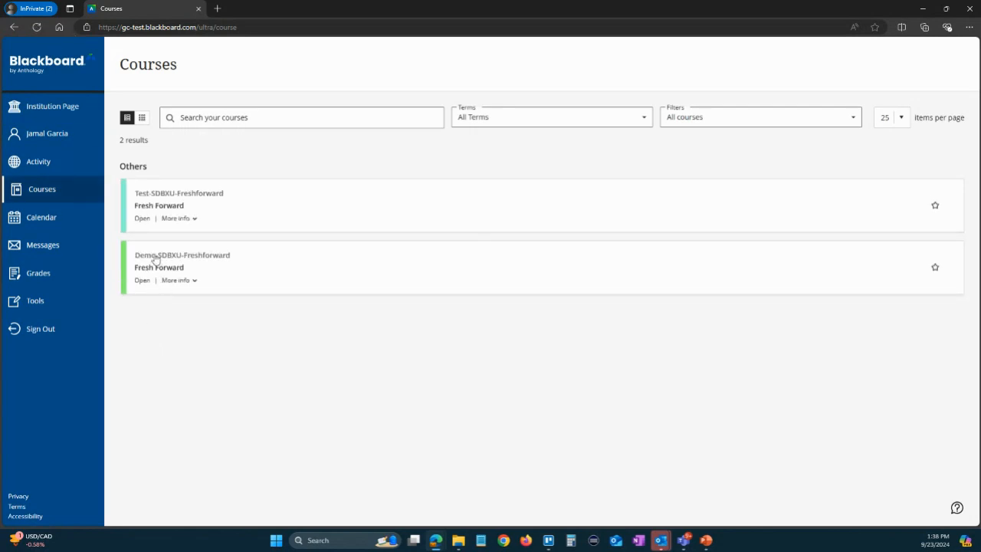
View the Milestone #1: Planning badge information in the student's Demo-SDBXU-Freshforward achievements, and close it
left_click(153, 256)
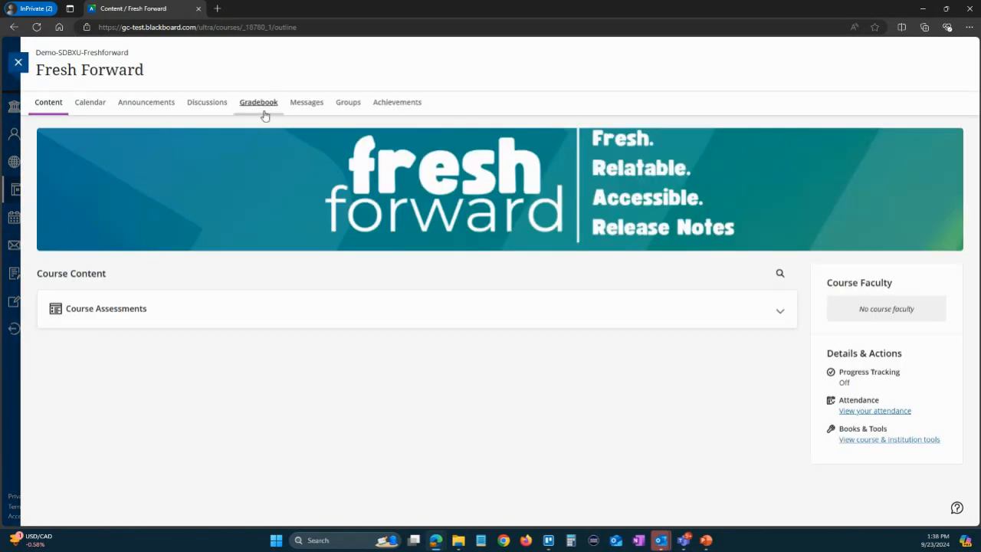
left_click(400, 106)
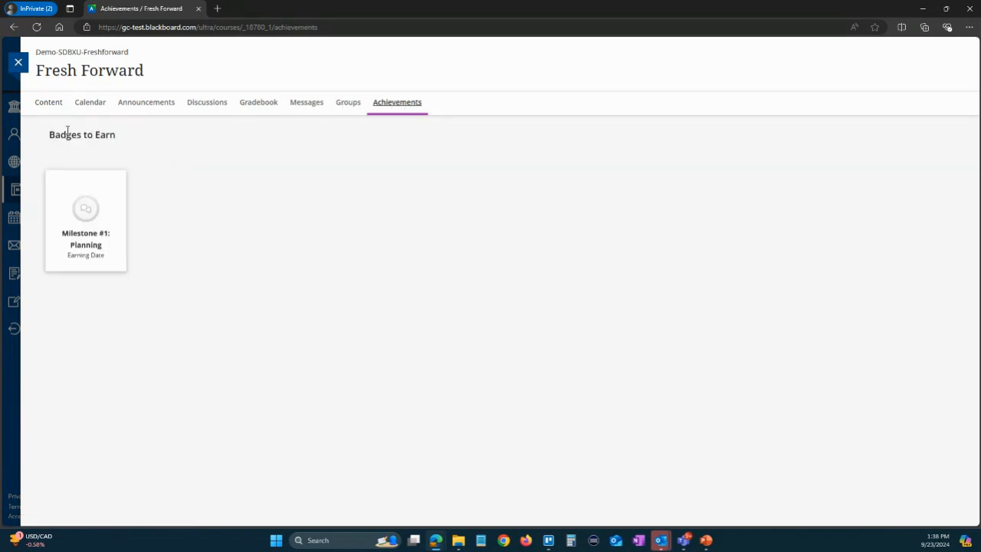
left_click(91, 257)
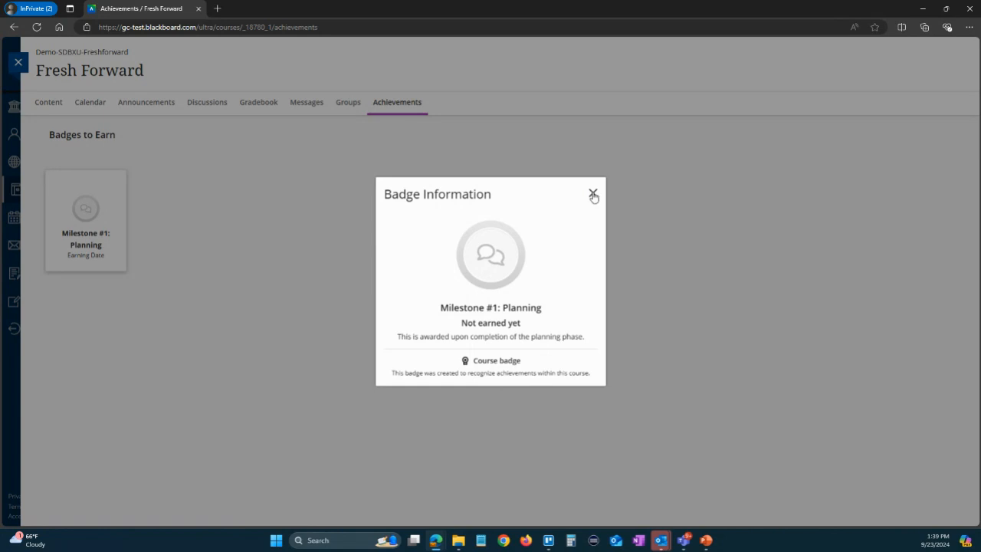
left_click(593, 194)
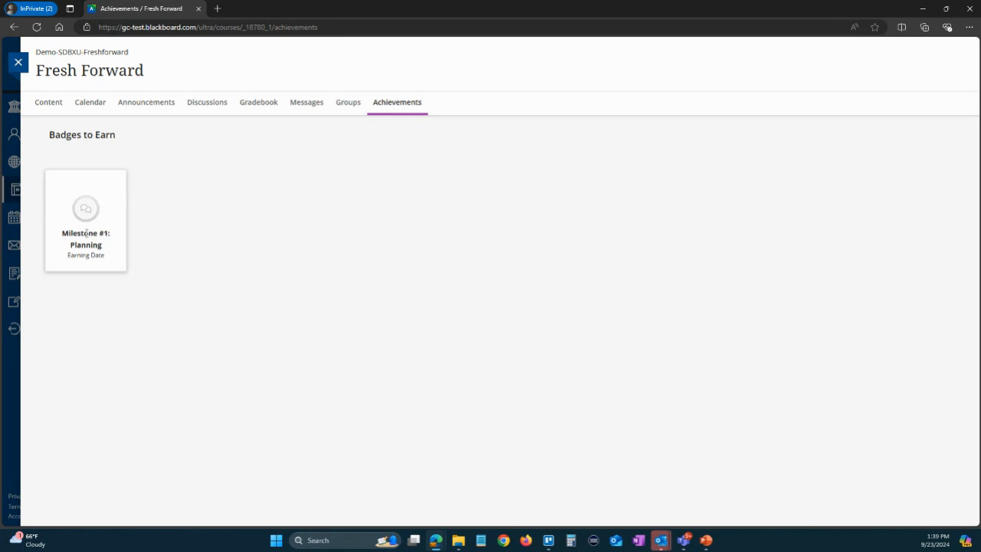
Reopen the Milestone #1: Planning badge details in the student view, close them and switch to the instructor window
left_click(82, 262)
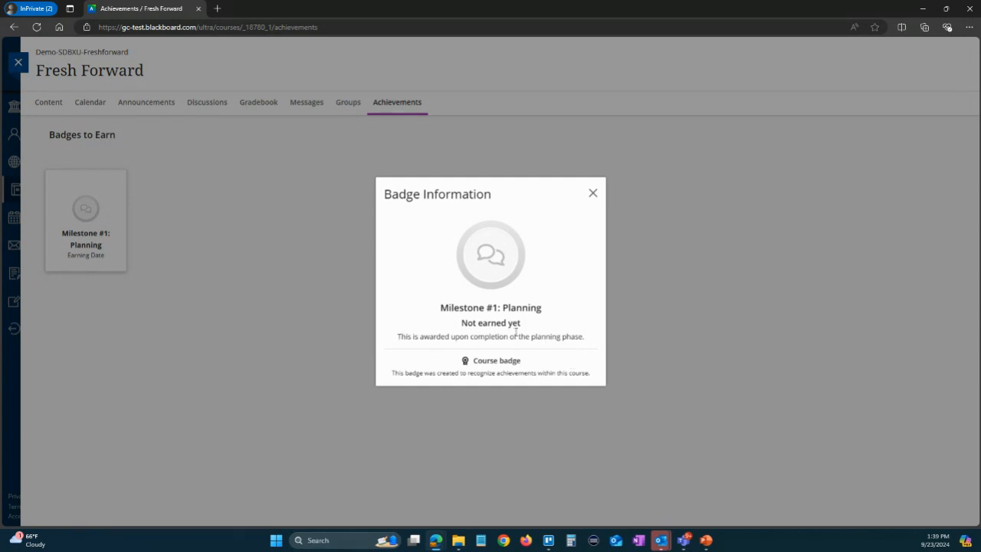
left_click(593, 194)
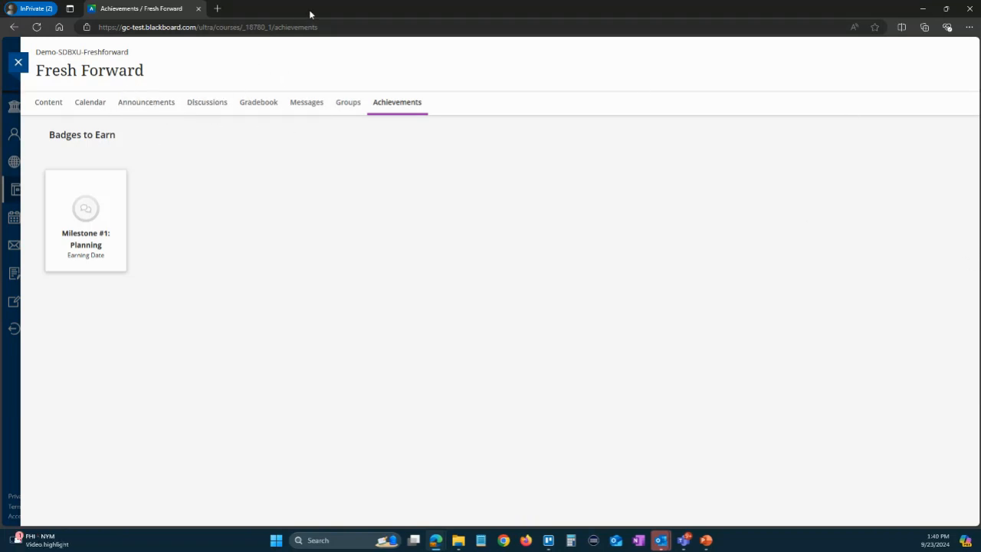
key("alt+Tab")
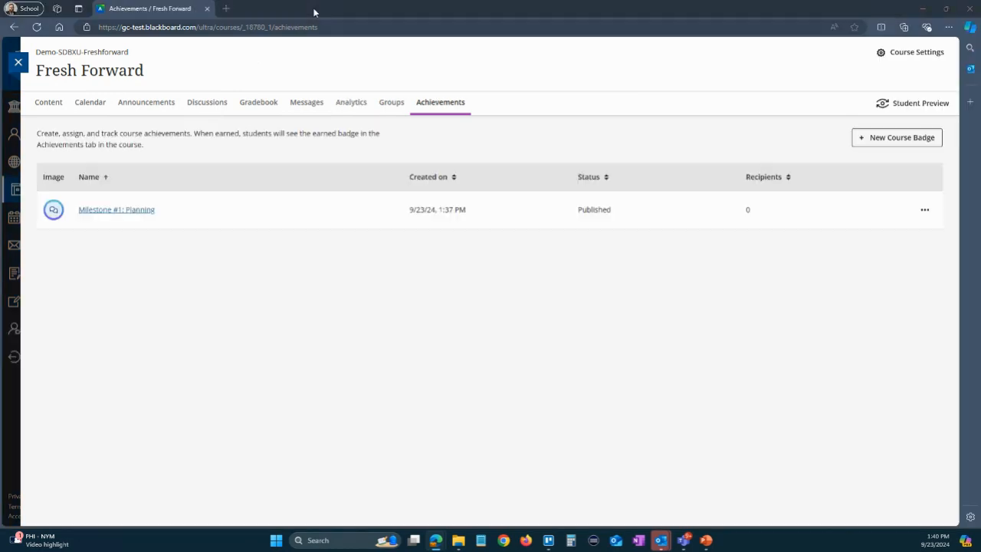
In the gradebook, set the Test #1 and Test #2 grades to 80 for the student who already has a posted grade of 75
left_click(264, 111)
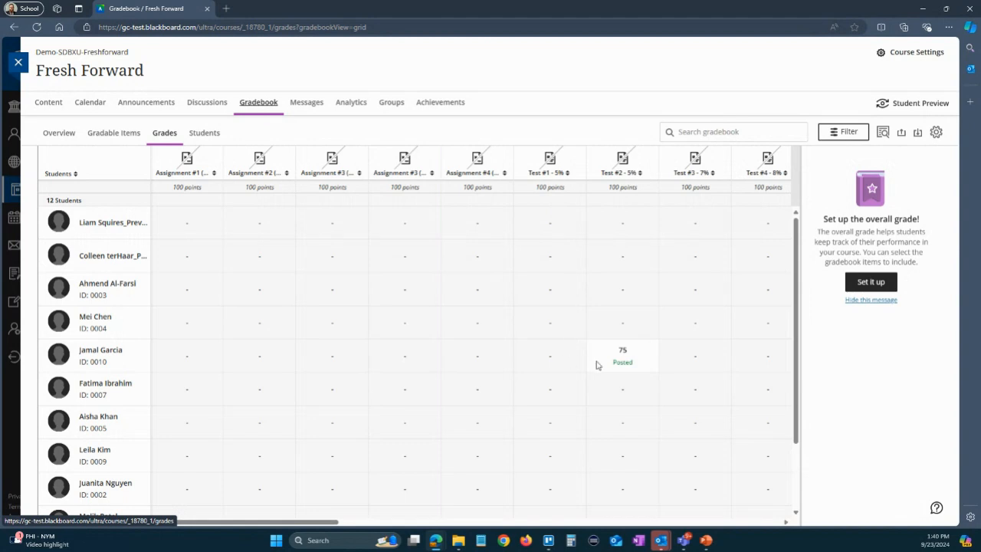
left_click(550, 359)
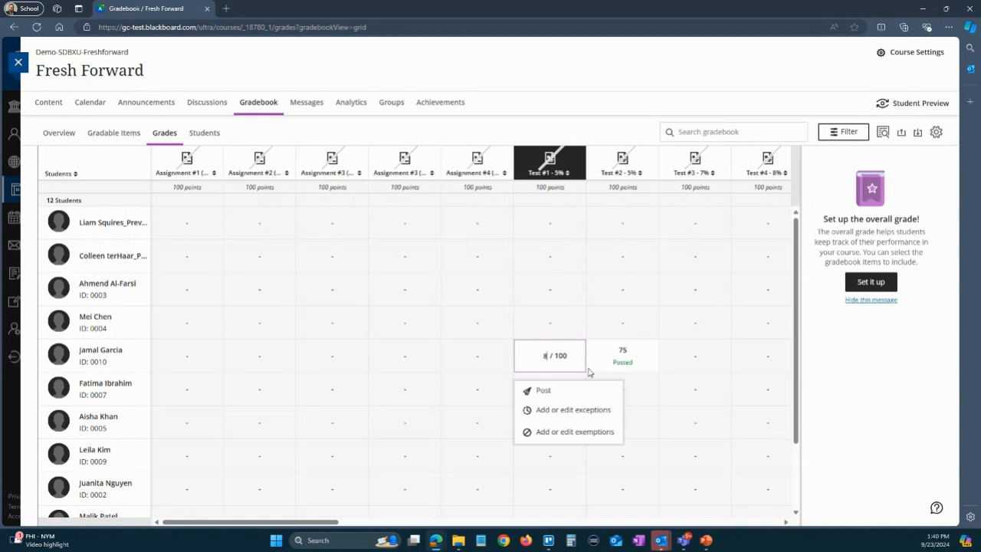
key("Return")
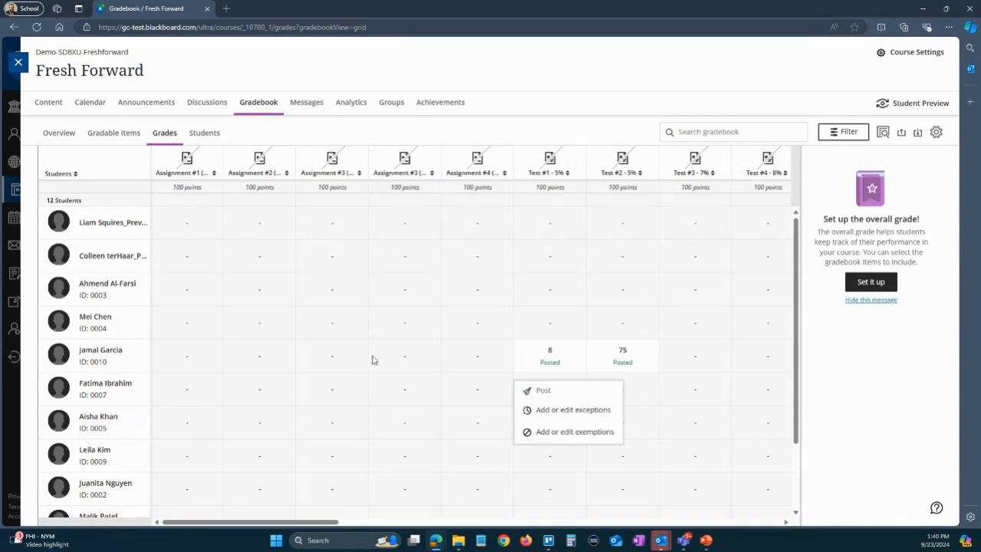
left_click(553, 360)
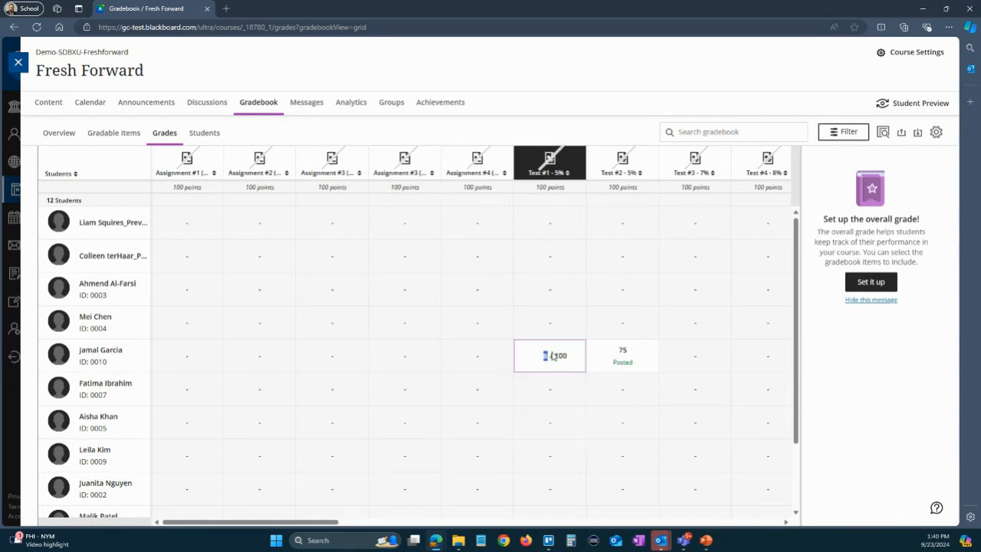
left_click(622, 351)
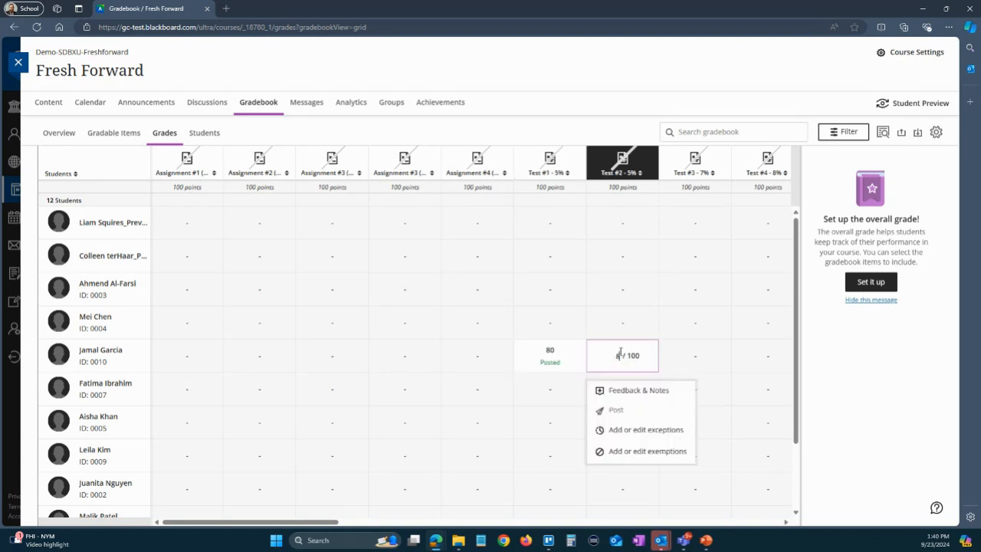
left_click(685, 349)
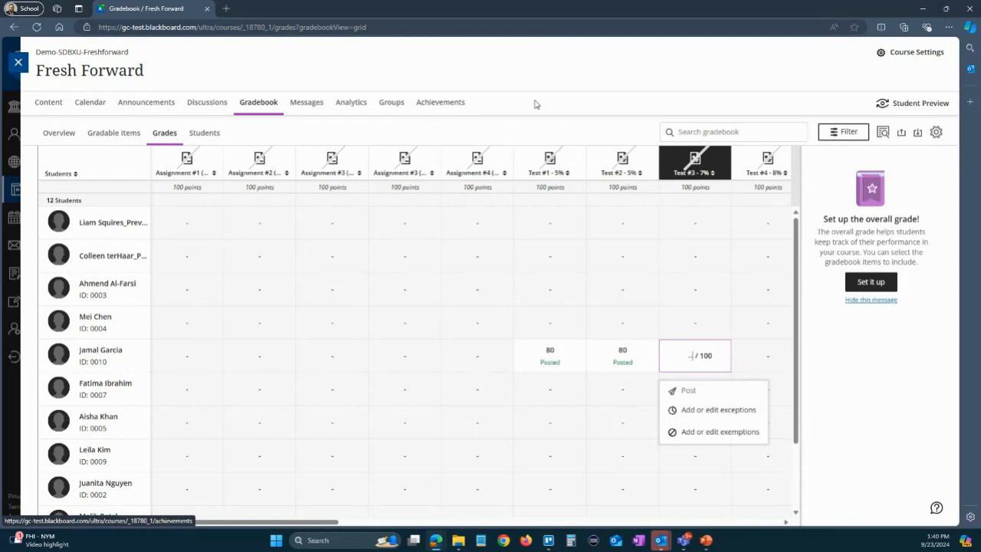
Refresh the course achievements list, view the recipients of the Milestone #1: Planning badge, and close the badge
left_click(453, 102)
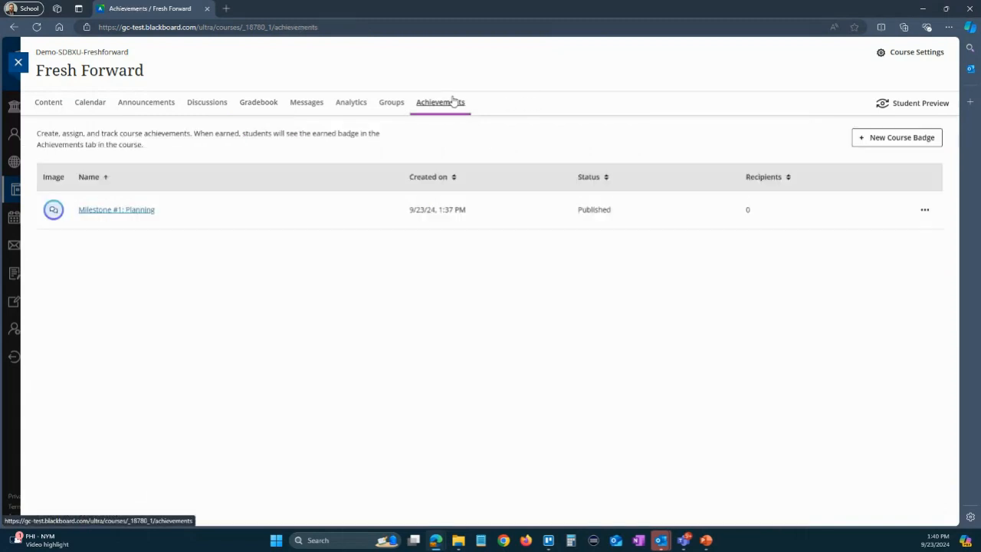
left_click(39, 27)
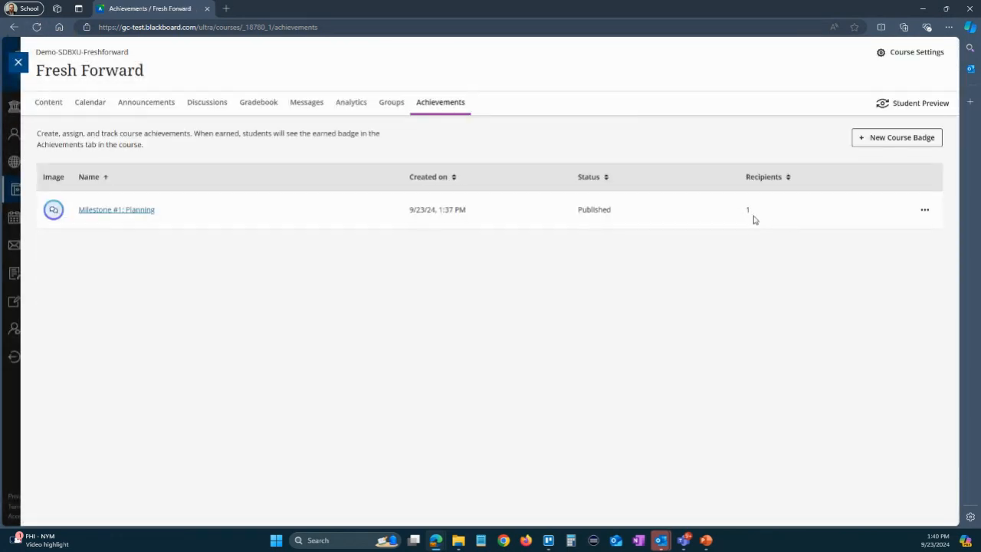
left_click(94, 210)
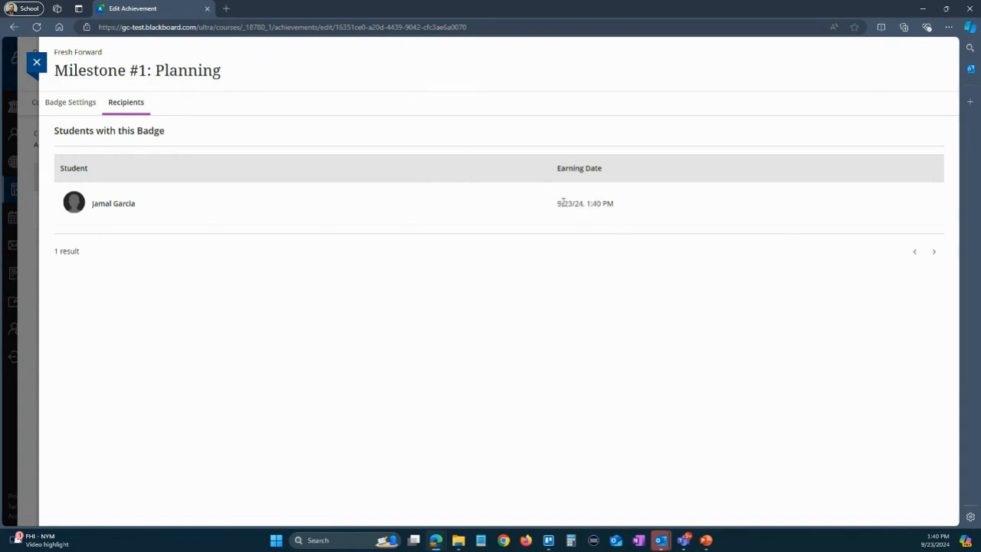
left_click(36, 61)
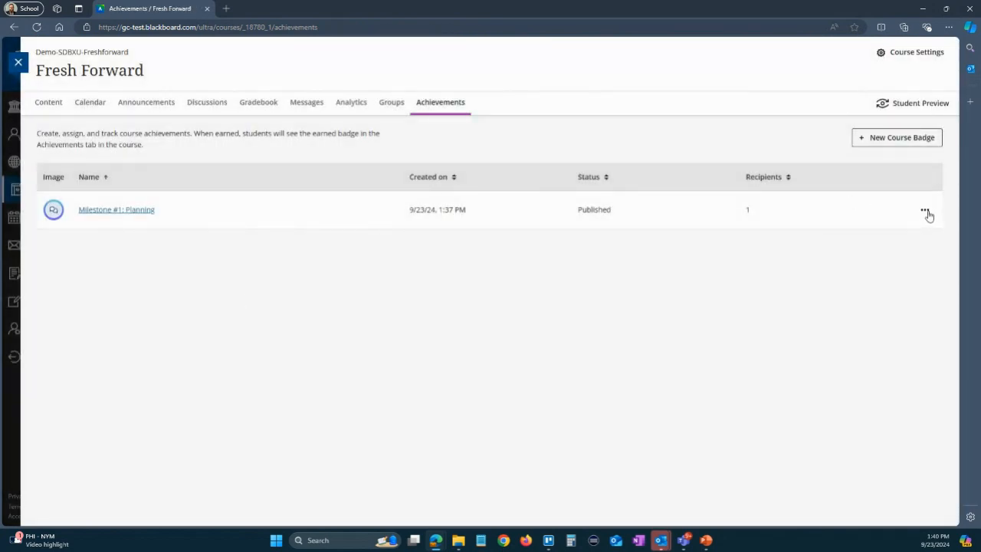
Create a new course badge and name it Milestone #2: Draft Copy
left_click(909, 146)
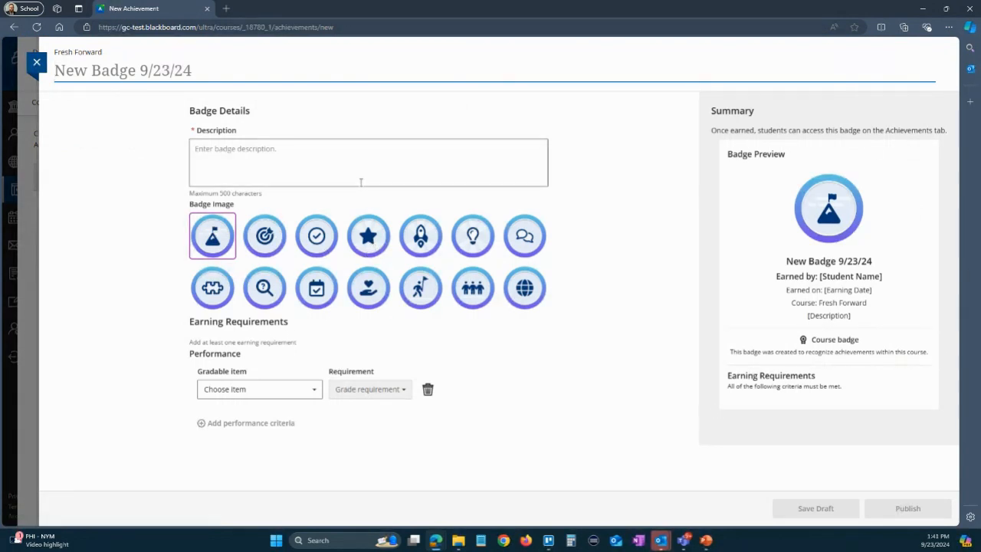
left_click(181, 71)
type("Mil")
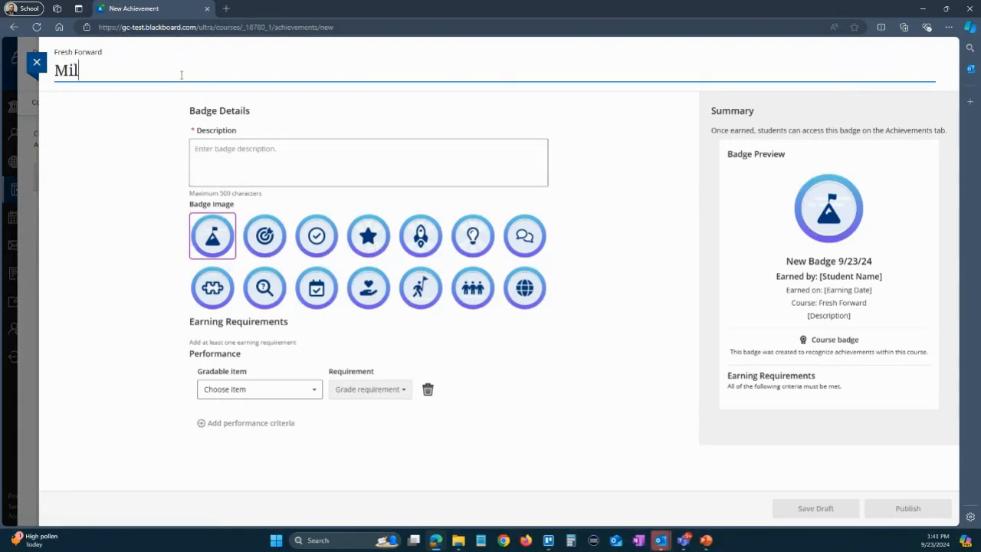
type("estone 2")
type("#2")
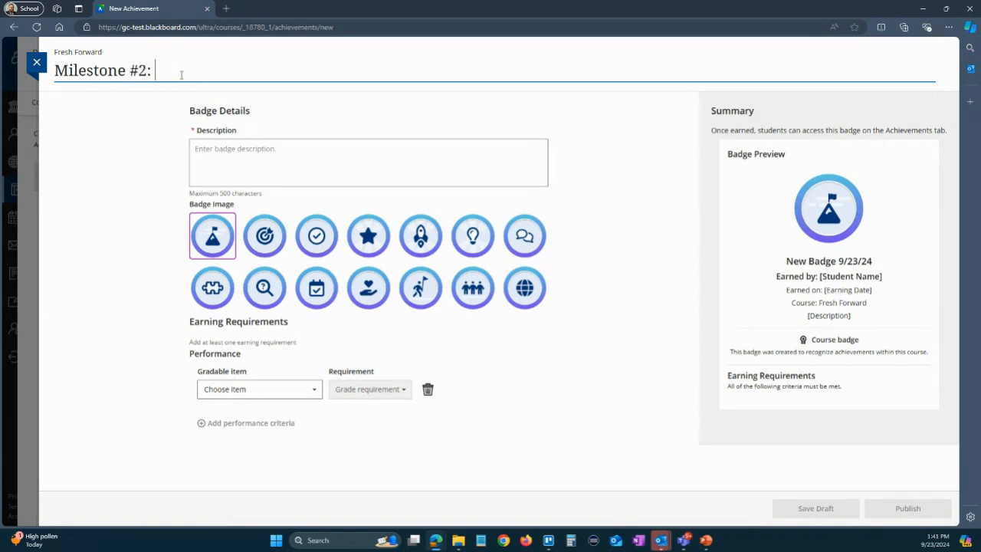
type(": Draft Copt")
key("BackSpace")
type("y")
Enter the badge description "This is awarded upon completion of Phase 2." and choose the circled checkmark as the badge image
left_click(216, 159)
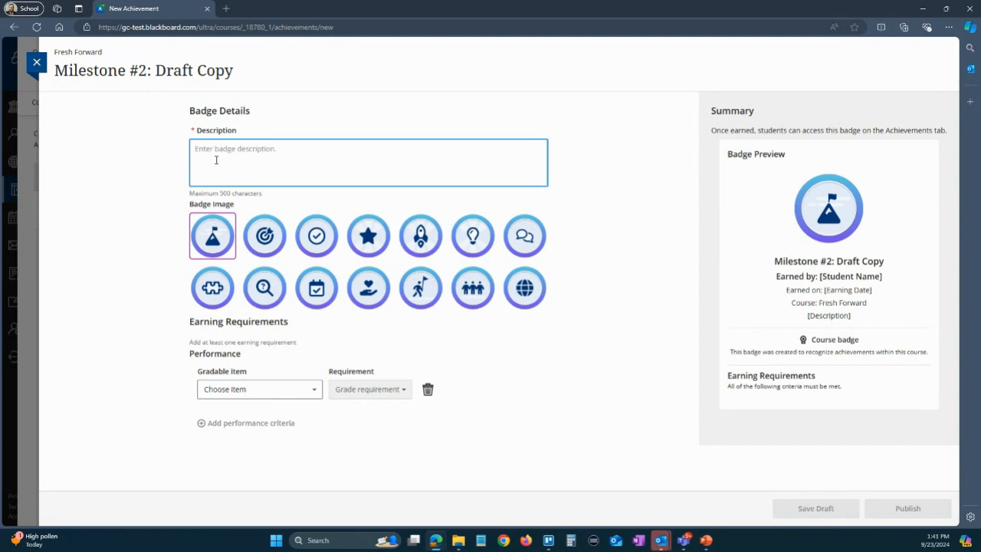
type("This is")
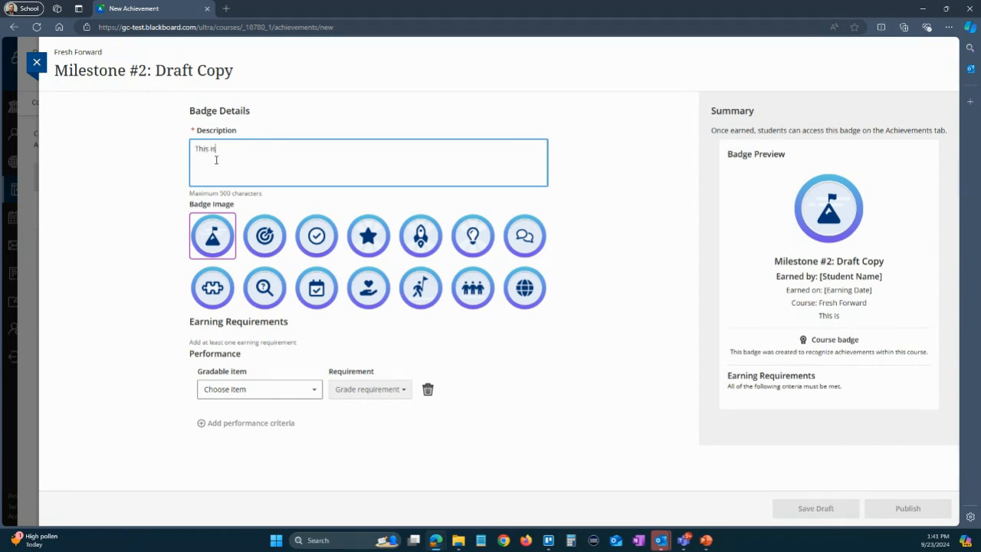
type(" awarded upo")
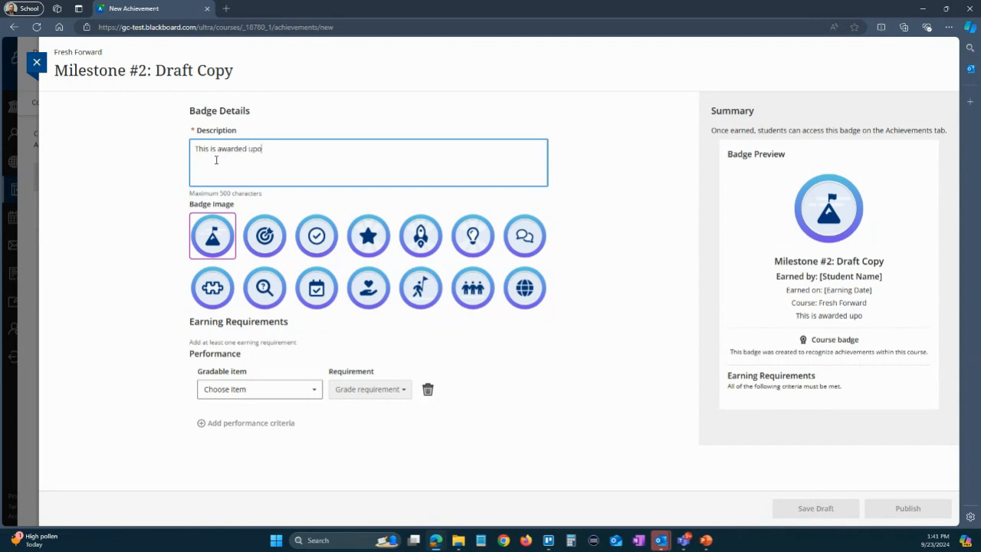
type("n completion o")
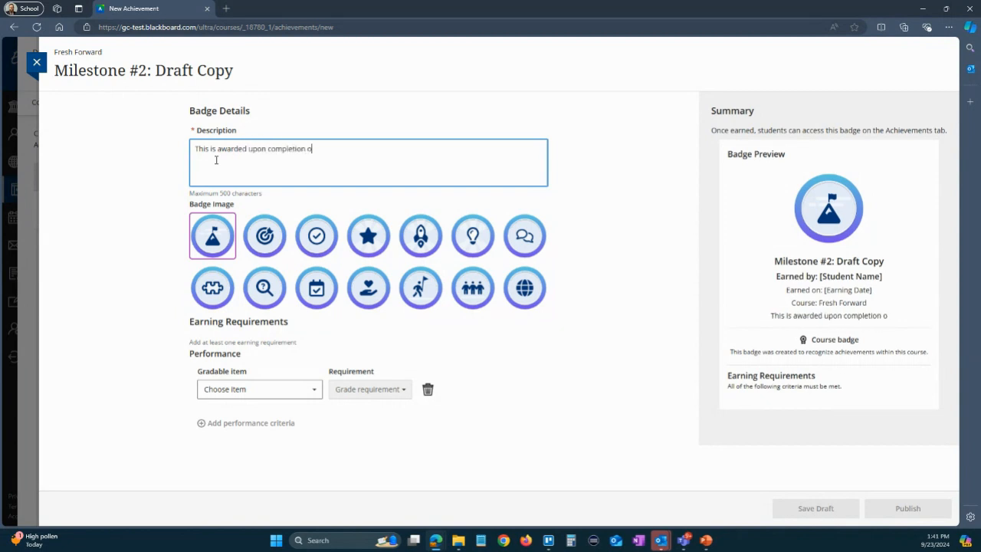
type("f Phase 2")
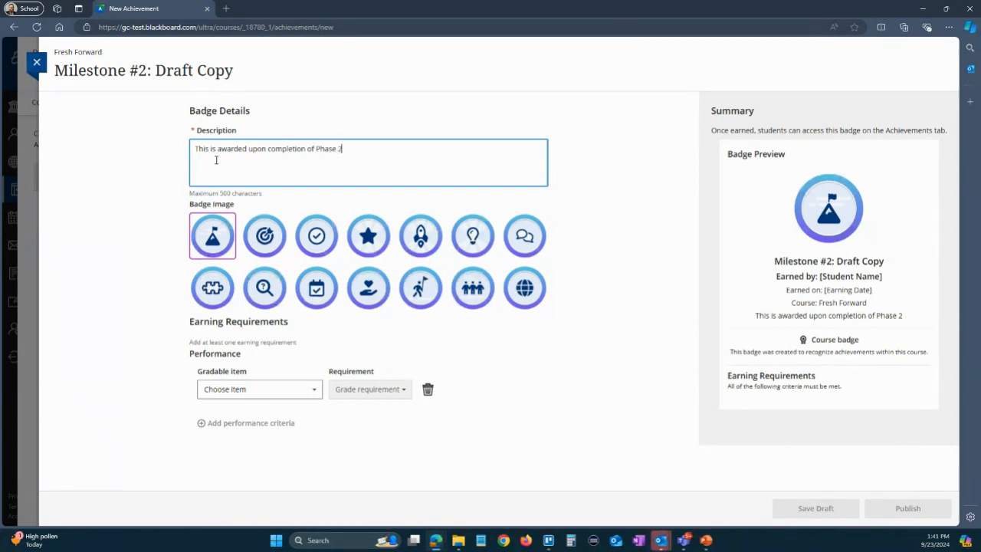
type(".")
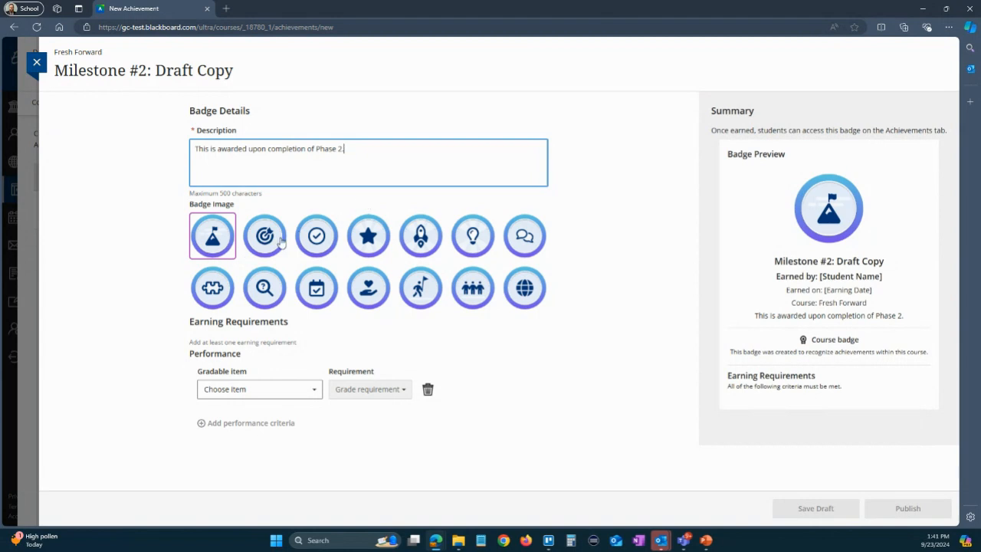
left_click(315, 240)
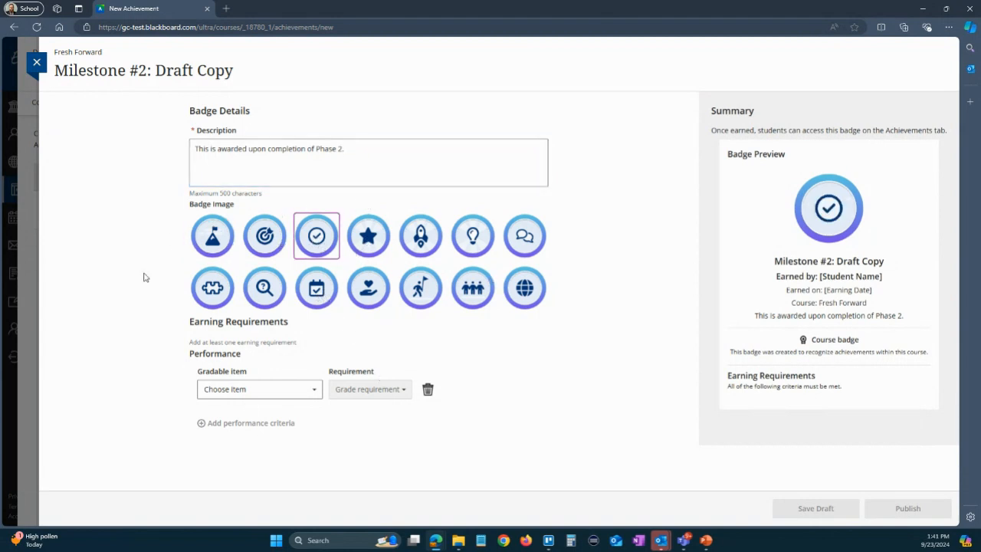
Set the earning requirement to Test #3 - 7% with 50 points or higher
left_click(234, 390)
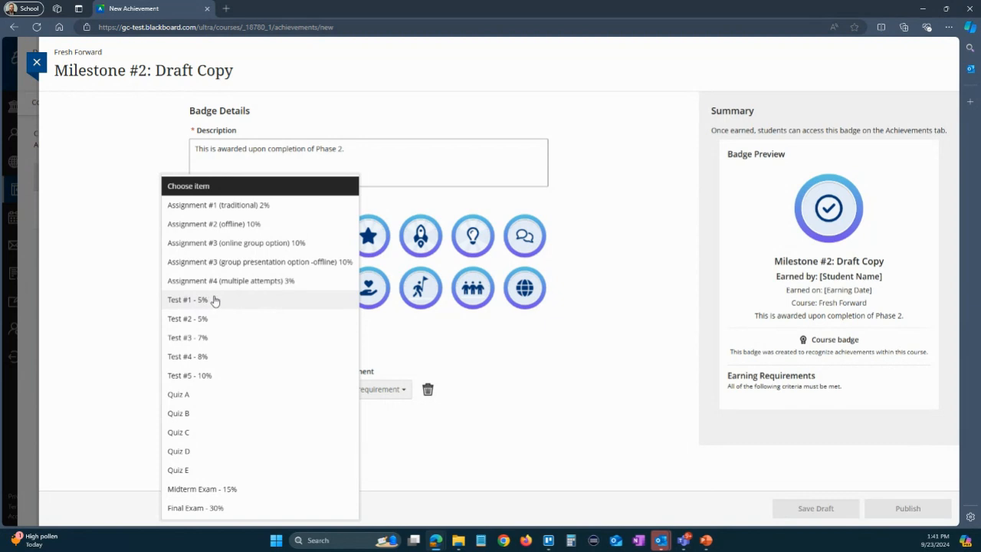
left_click(201, 338)
left_click(374, 394)
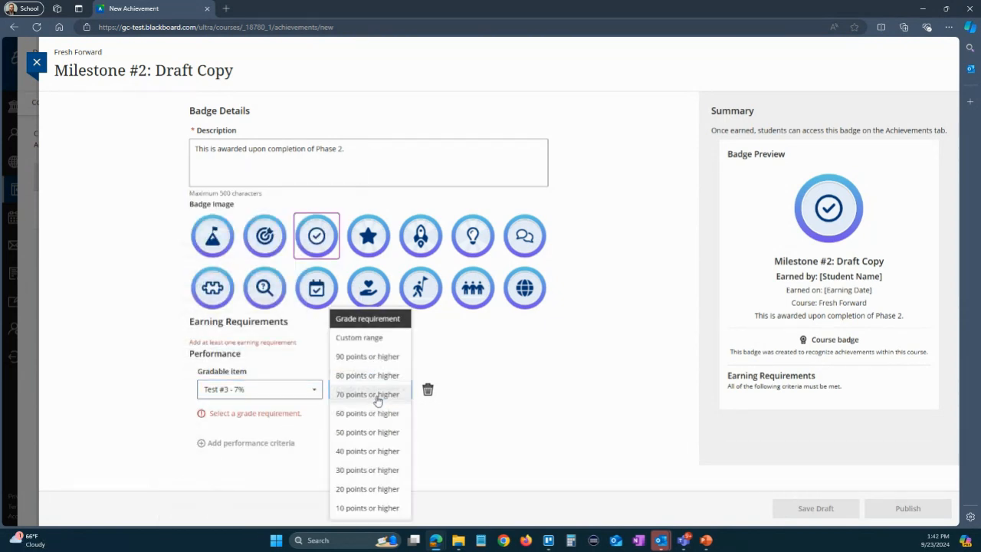
left_click(364, 433)
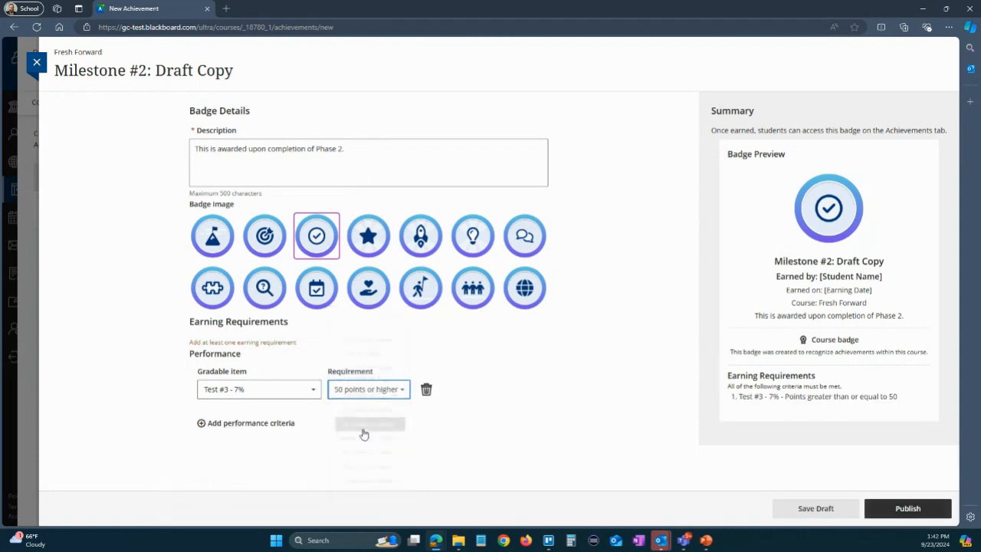
Try a custom range as the Test #3 - 7% grade requirement and look at its grading schema options
left_click(360, 389)
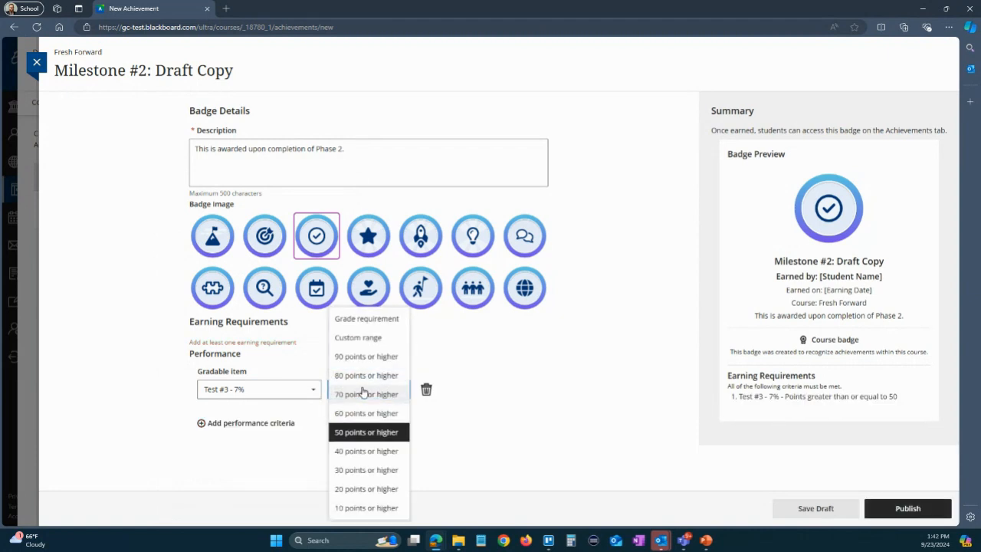
left_click(360, 338)
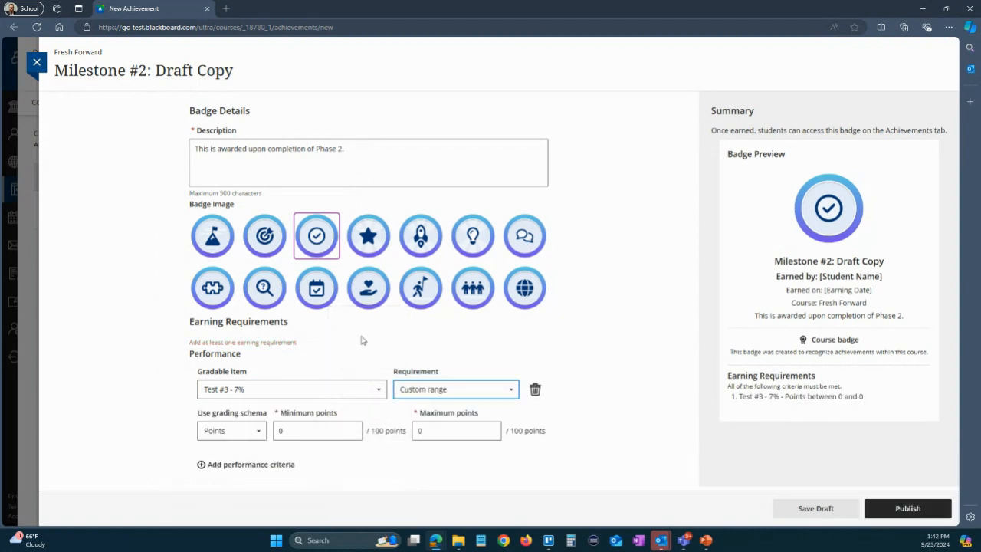
left_click(225, 432)
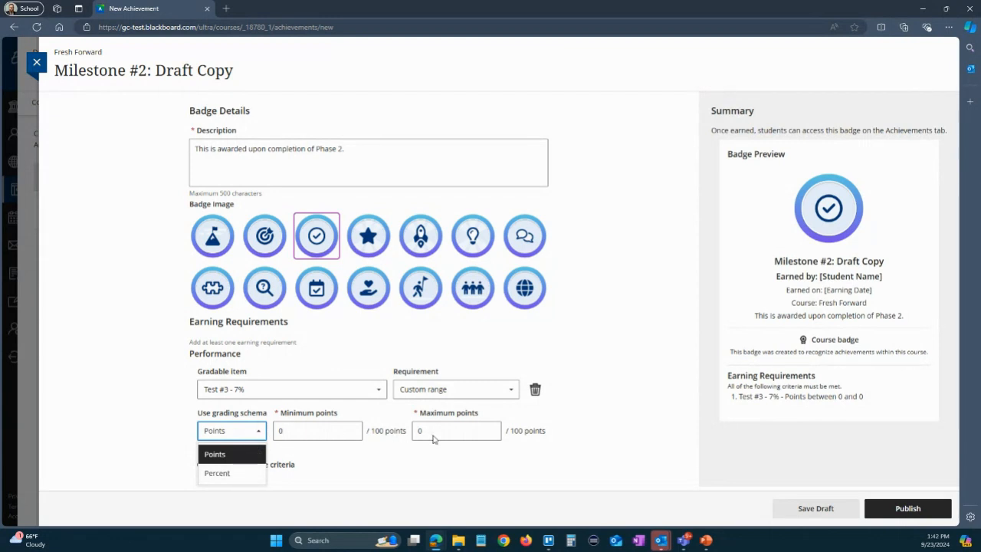
left_click(161, 415)
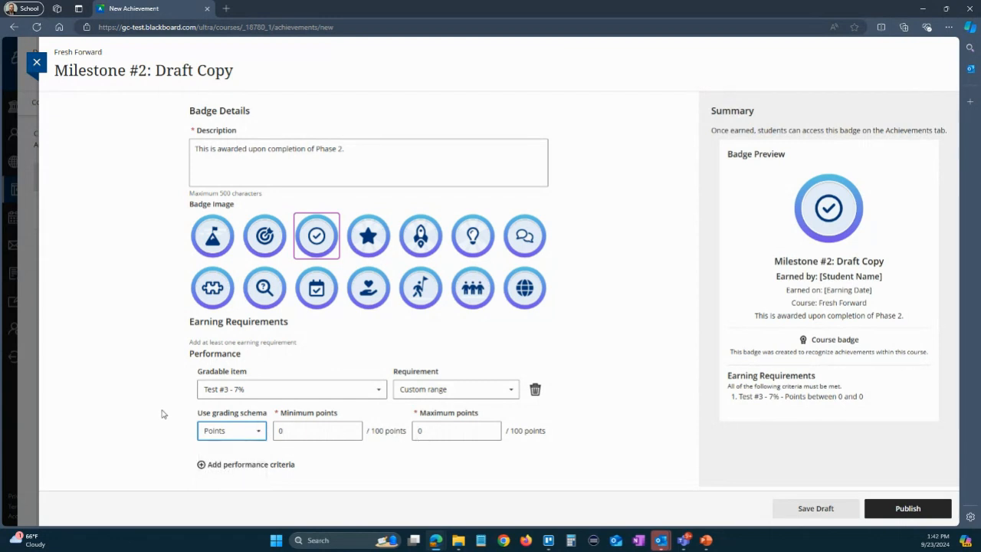
Set the Test #3 - 7% requirement to 70 points or higher, then publish the badge and confirm the publishing
left_click(431, 391)
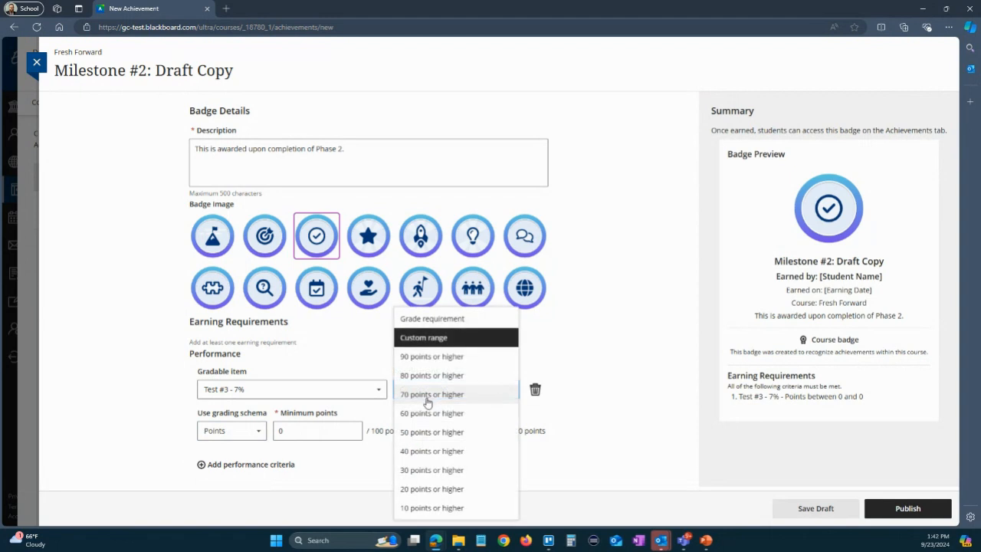
left_click(422, 395)
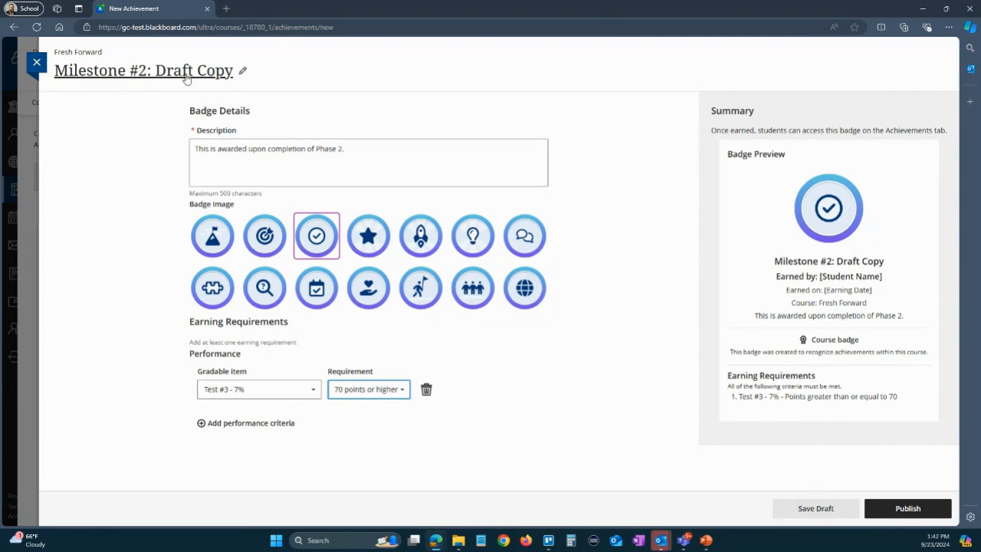
left_click(895, 511)
left_click(565, 320)
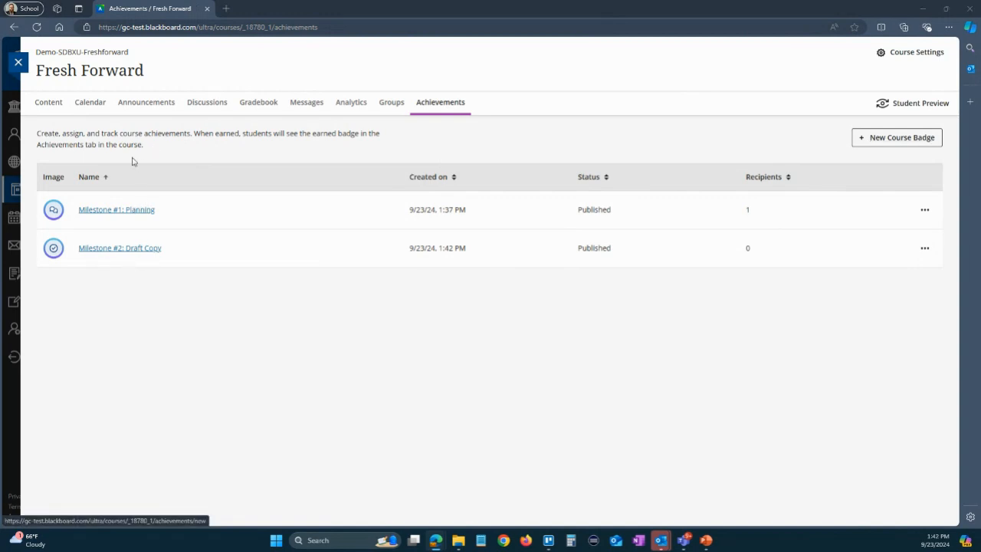
Switch to the student's InPrivate window and reload the achievements page to check the earned and available badges
key("alt+Tab")
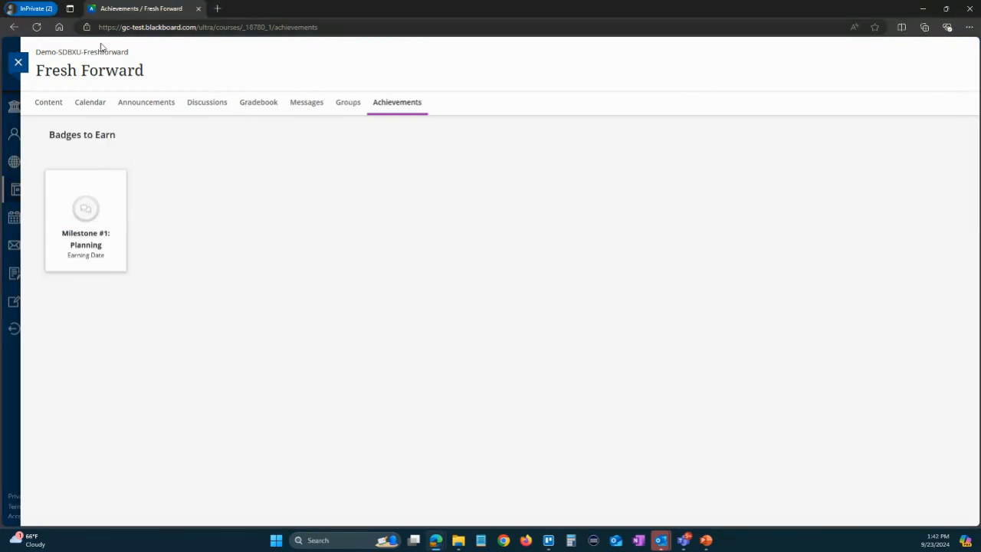
left_click(36, 28)
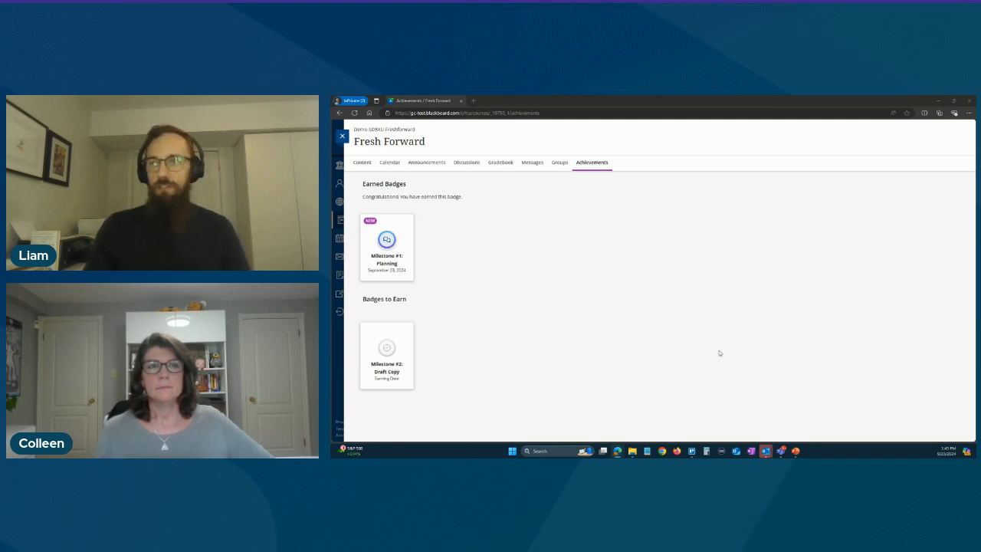
View the course content page in the student's window, then switch back to the instructor's window and open the course content there
left_click(363, 162)
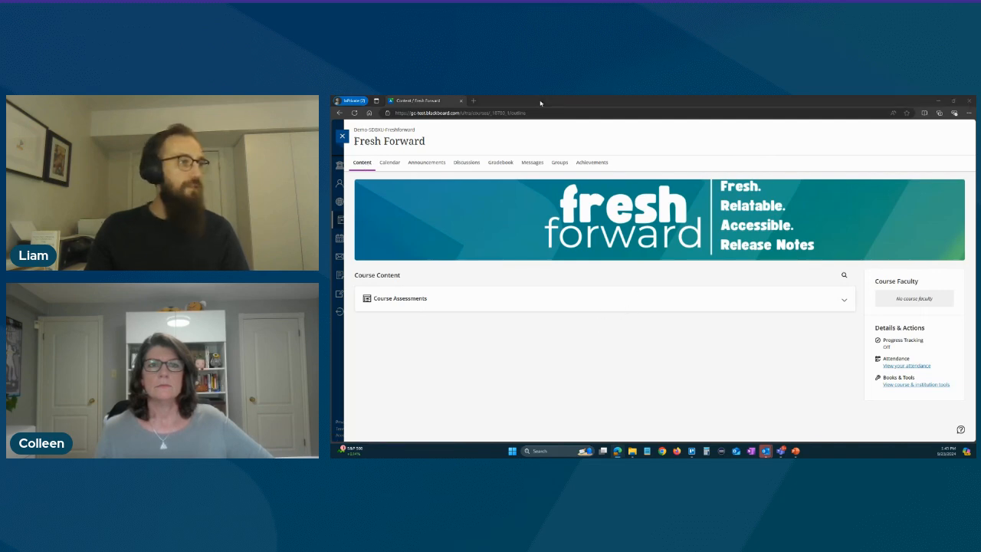
key("alt+Tab")
left_click(358, 162)
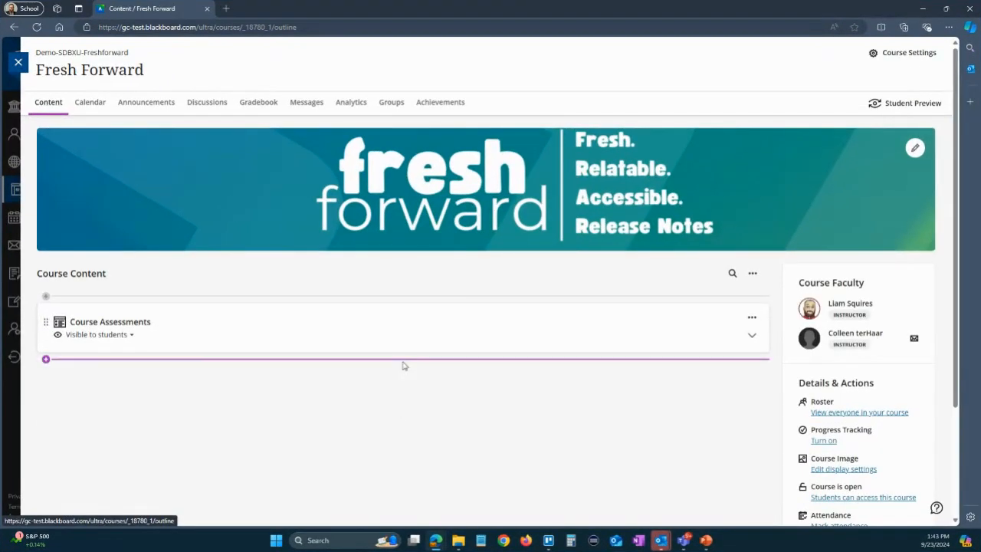
left_click(403, 361)
left_click(186, 411)
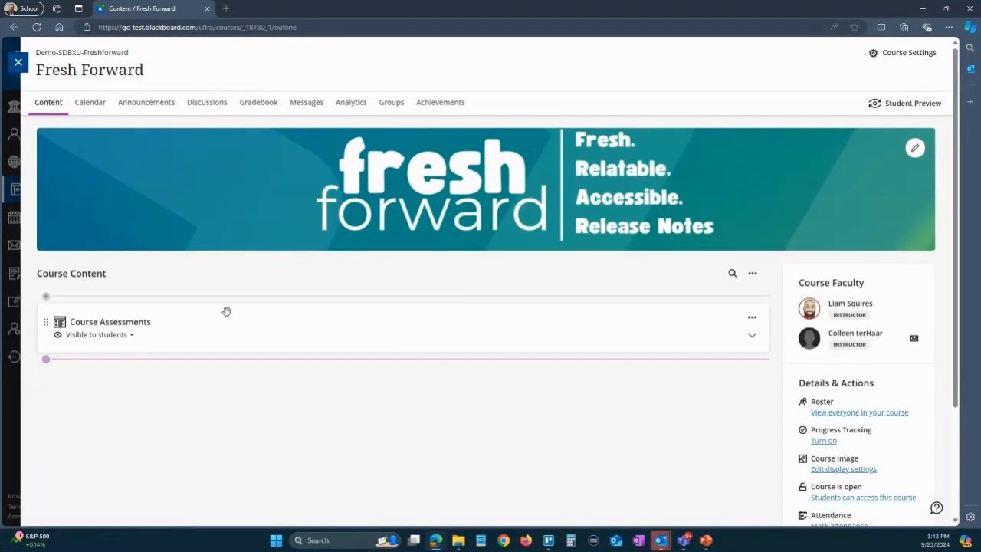
Expand the Course Assessments module and open New Document 9/5/24
left_click(226, 325)
scroll(230, 335, "down", 2)
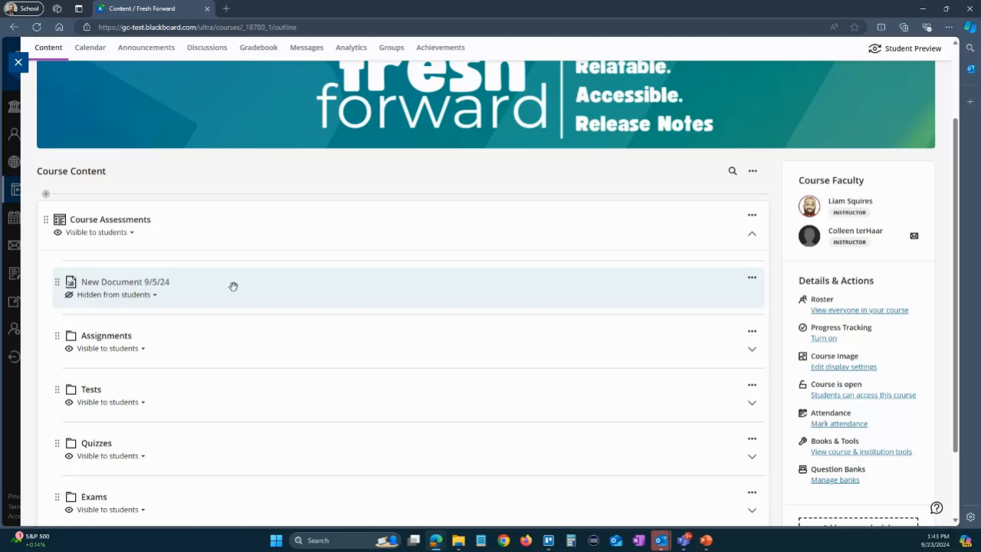
left_click(229, 286)
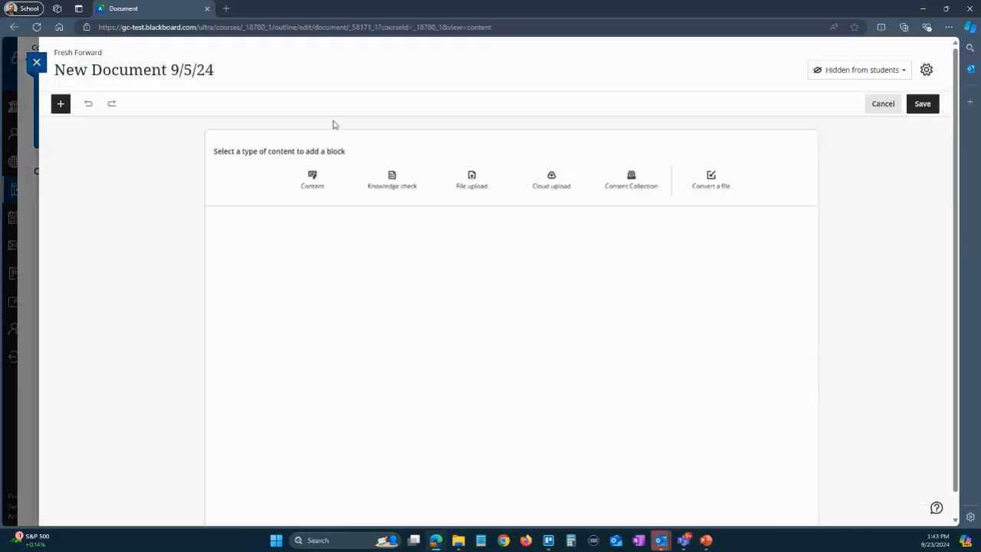
Enable the Performance condition in the document's release conditions and look through the gradable items offered for it
left_click(873, 74)
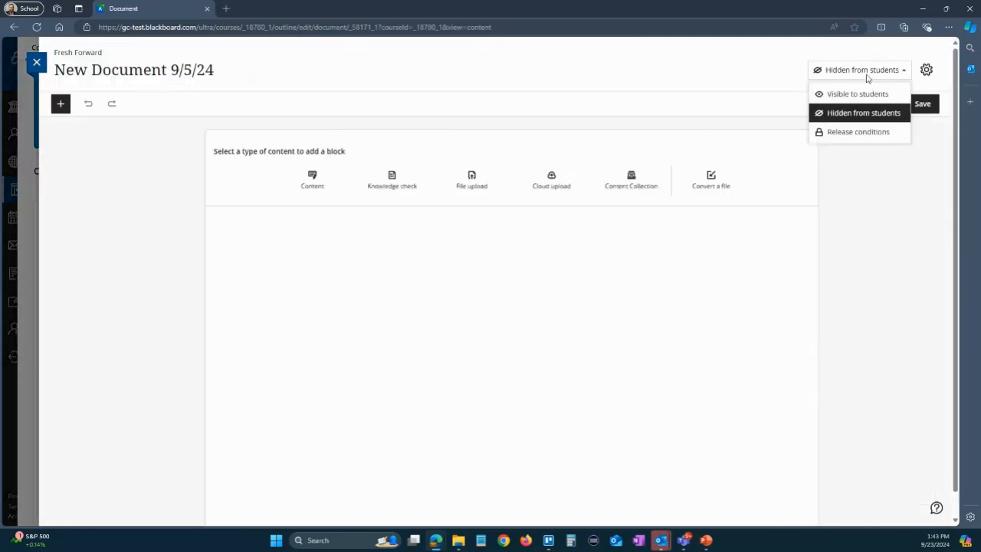
left_click(837, 135)
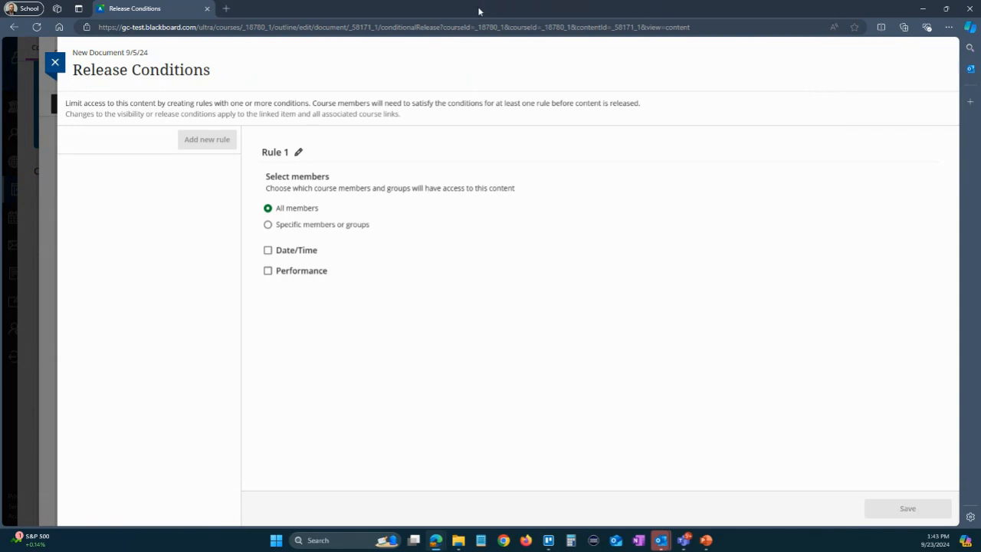
left_click(267, 270)
left_click(317, 310)
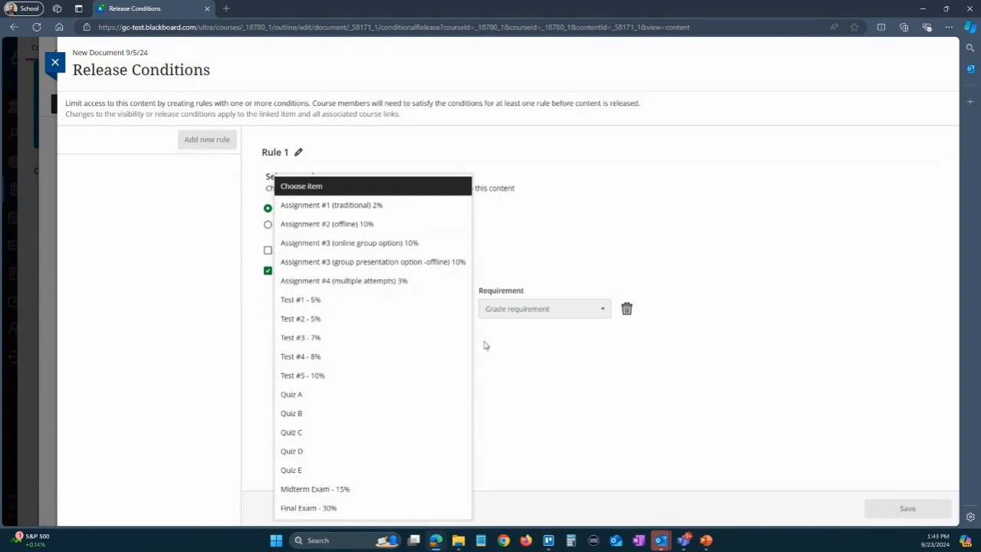
left_click(546, 473)
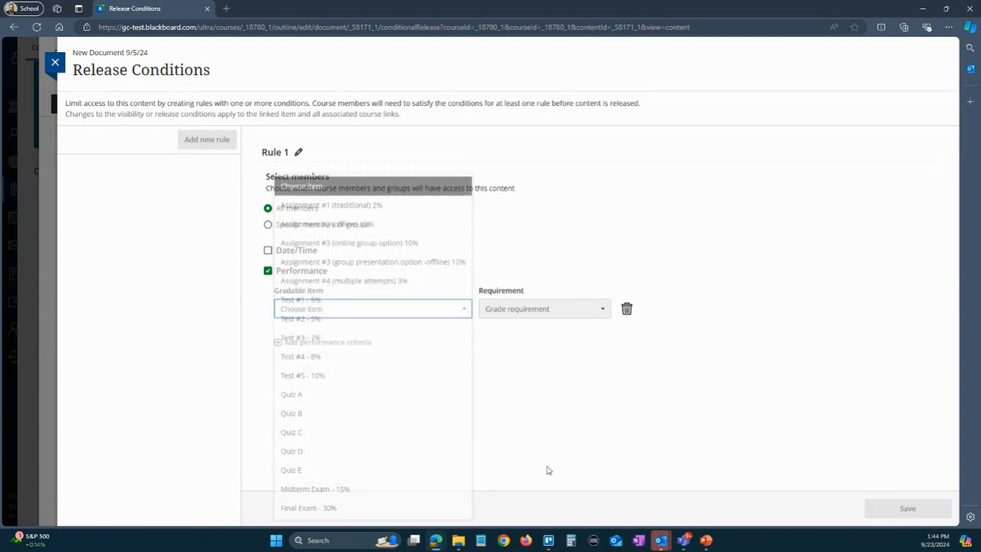